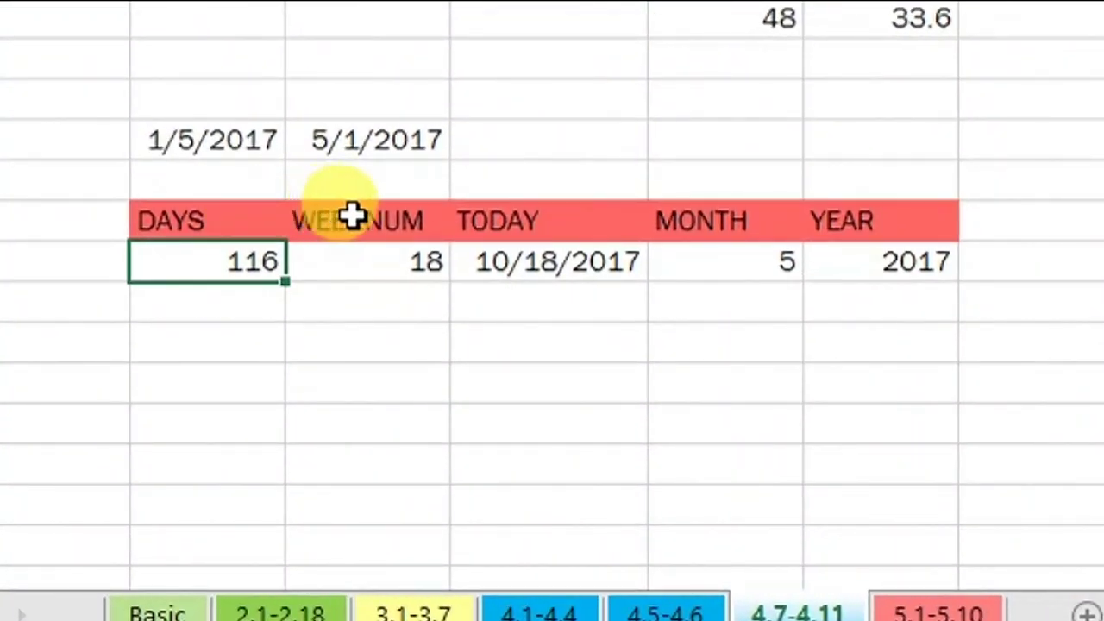
pyautogui.click(630, 219)
pyautogui.click(741, 219)
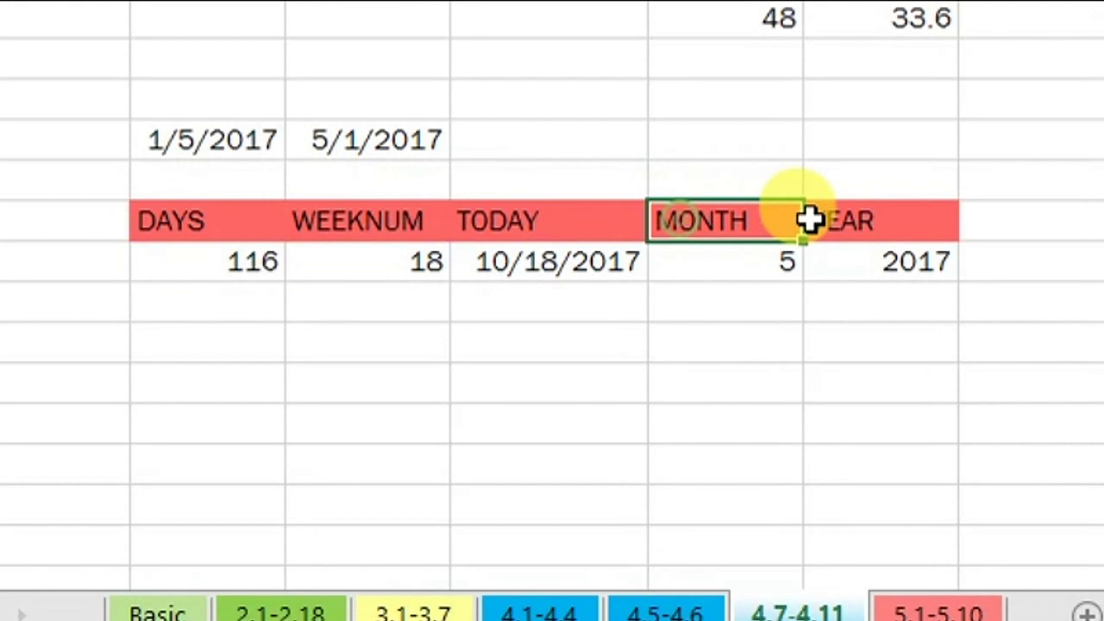
pyautogui.click(819, 219)
# Enter =DAYS(C32,B32) under the DAYS header to calculate the days between the start and end dates.
pyautogui.click(207, 261)
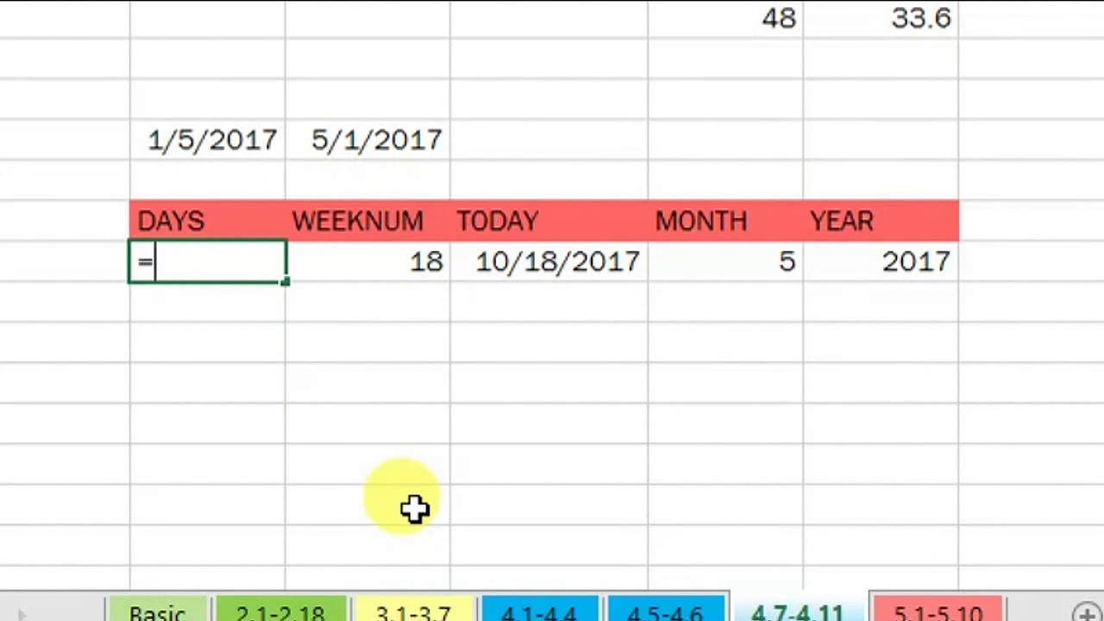
pyautogui.write('=DAYS(')
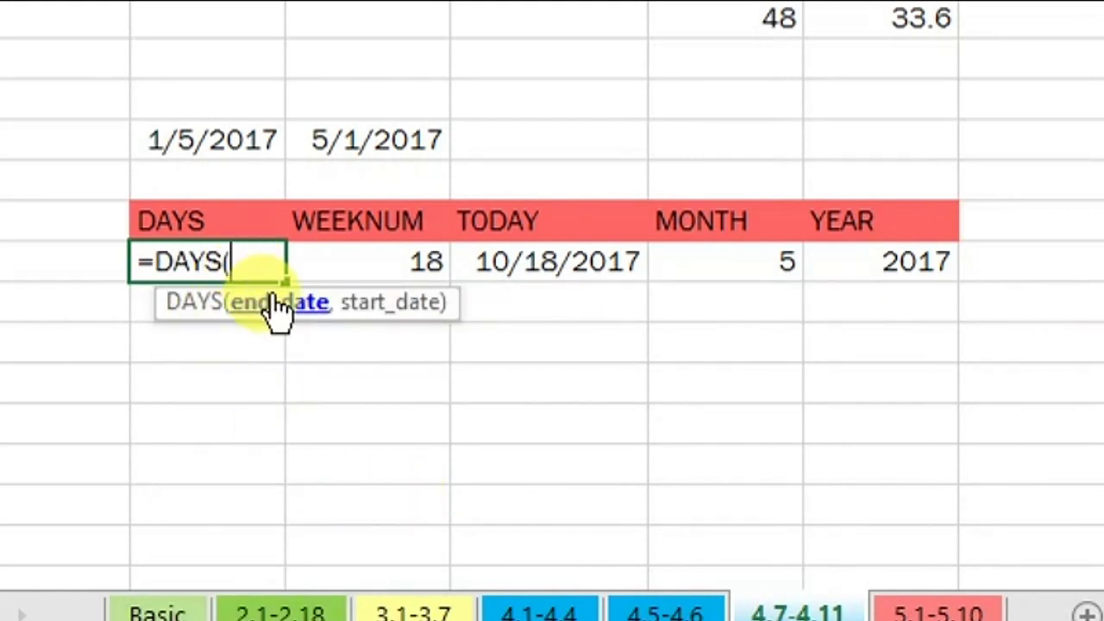
pyautogui.click(276, 306)
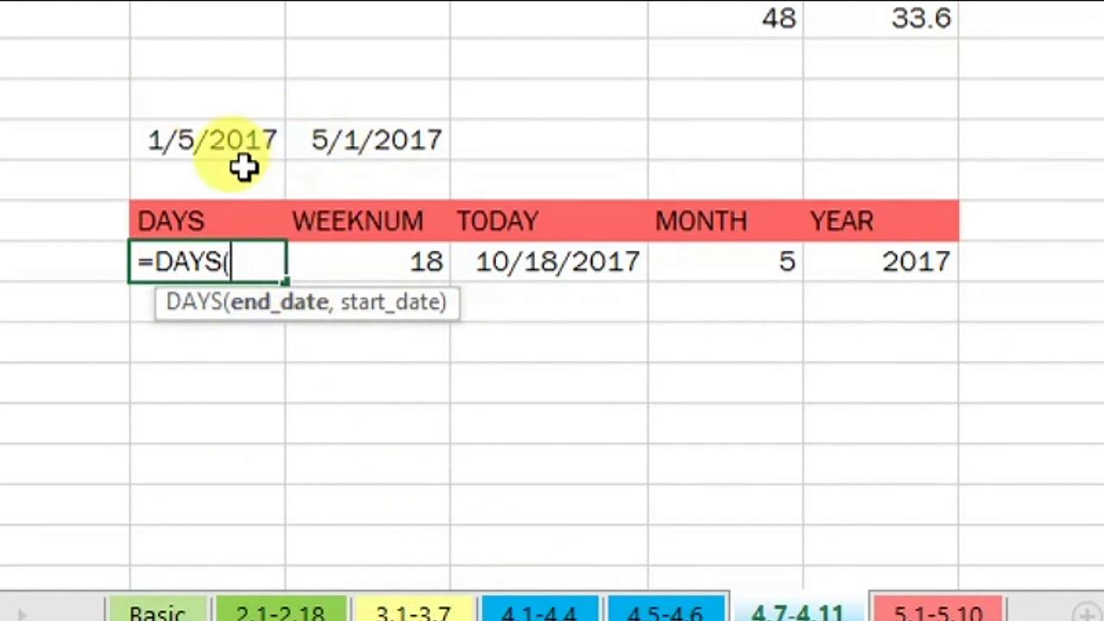
pyautogui.click(402, 136)
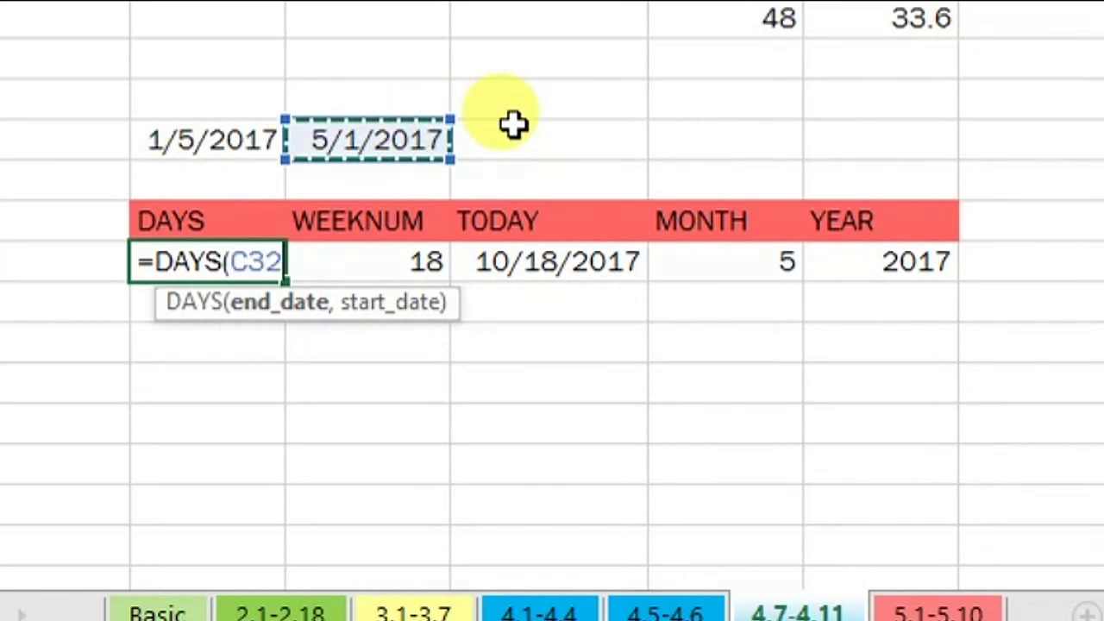
pyautogui.write(',')
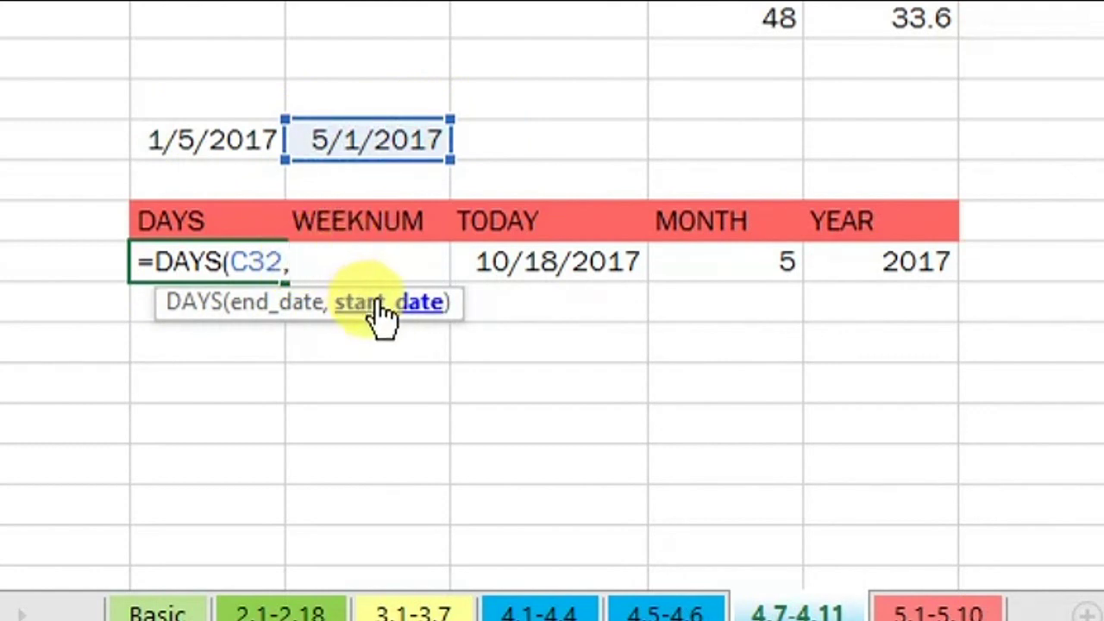
pyautogui.click(218, 138)
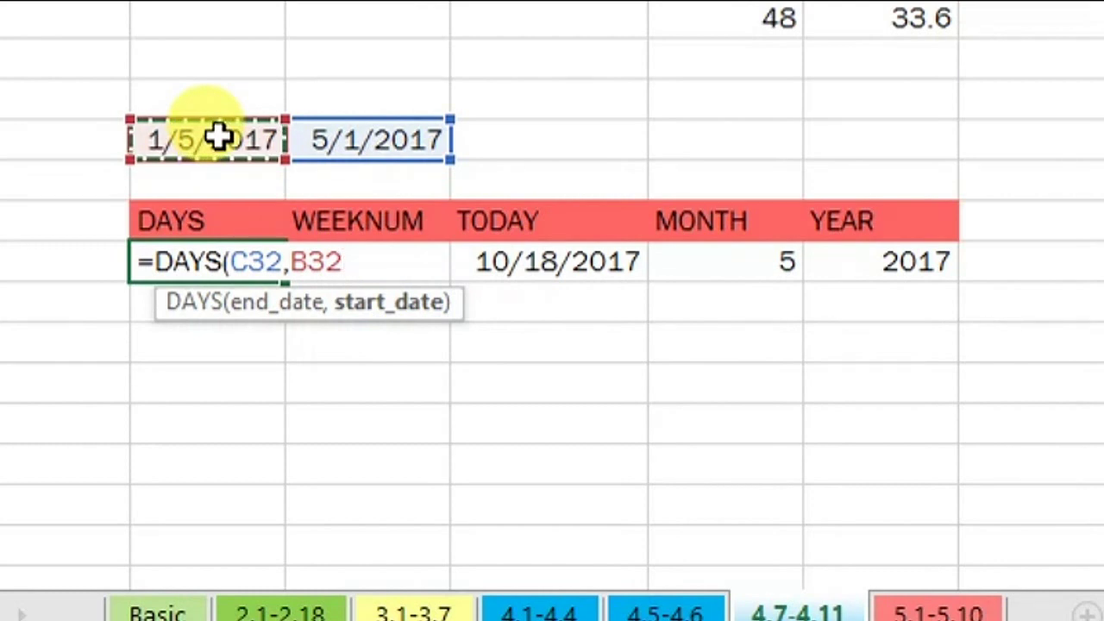
pyautogui.write(')')
pyautogui.press('Return')
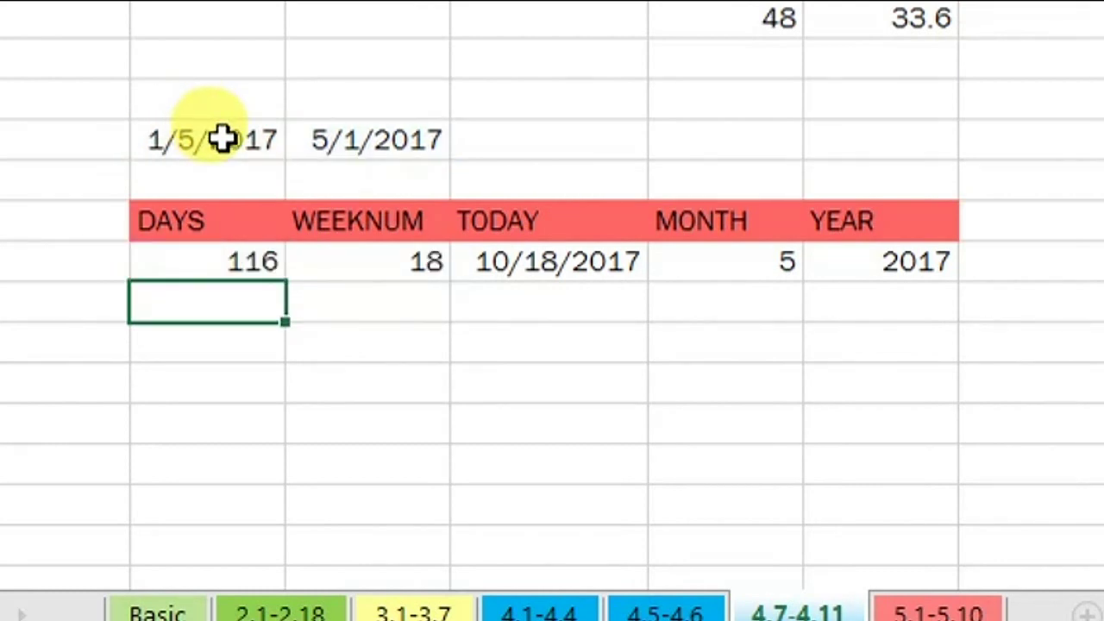
pyautogui.click(268, 261)
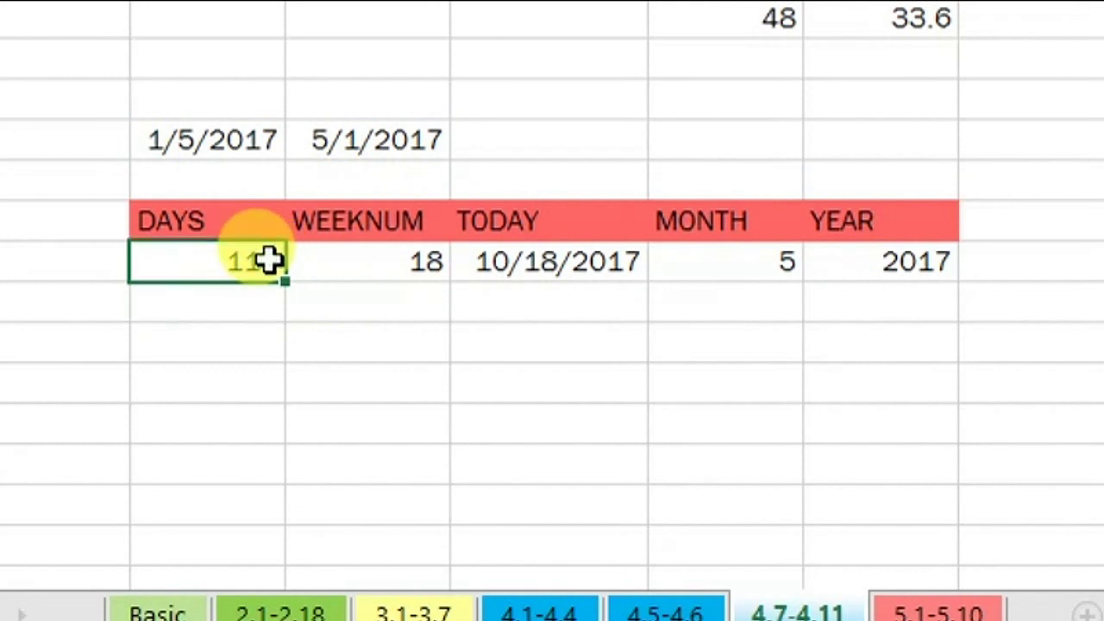
pyautogui.click(216, 126)
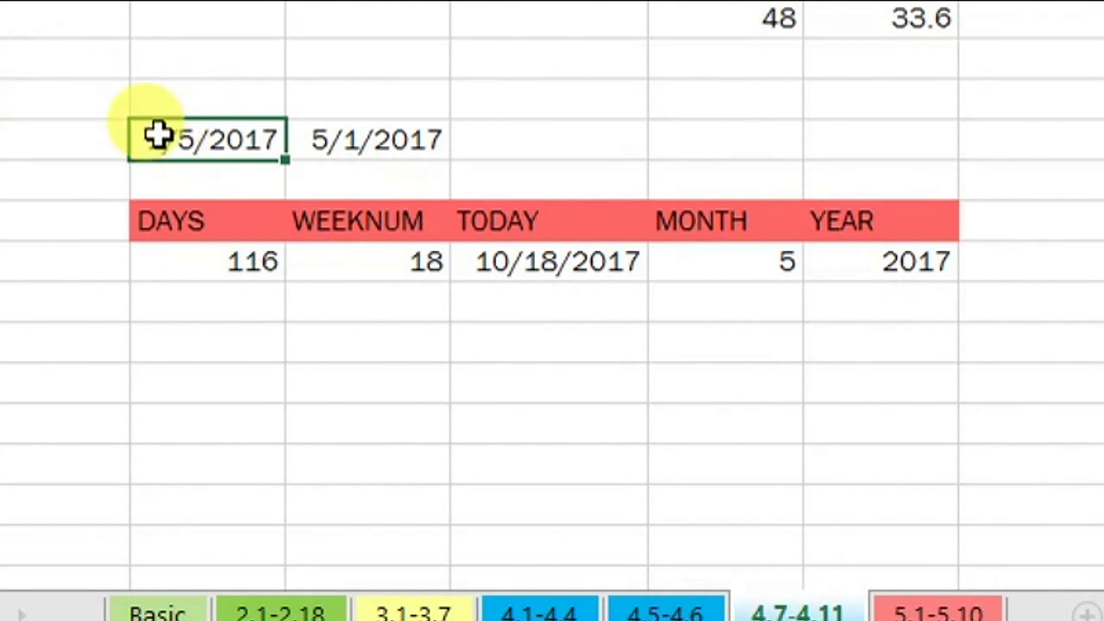
pyautogui.click(349, 140)
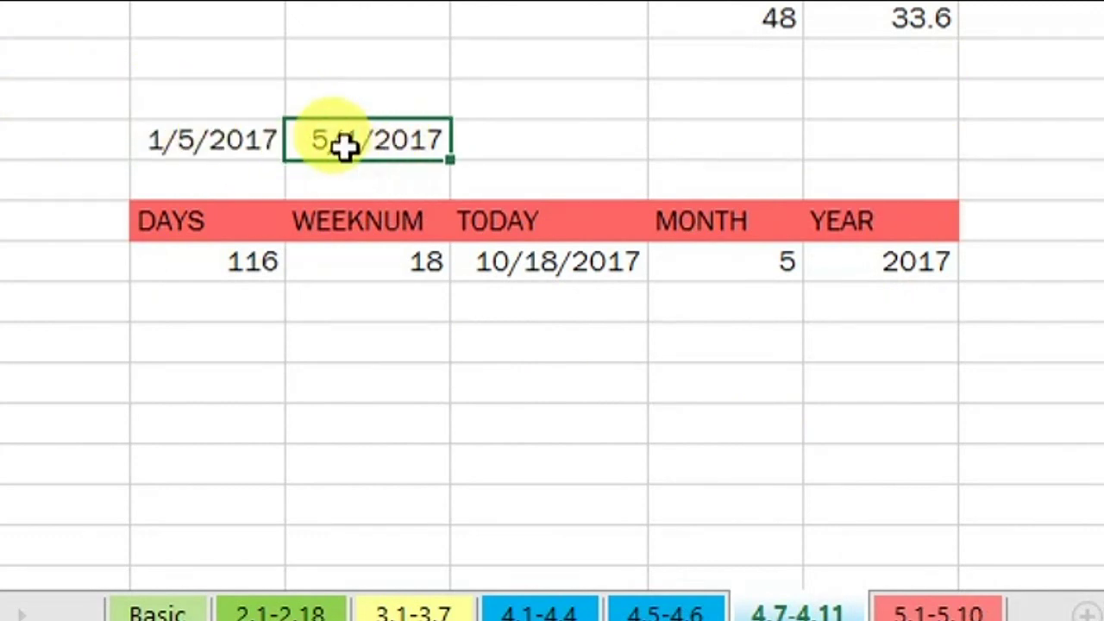
pyautogui.click(175, 140)
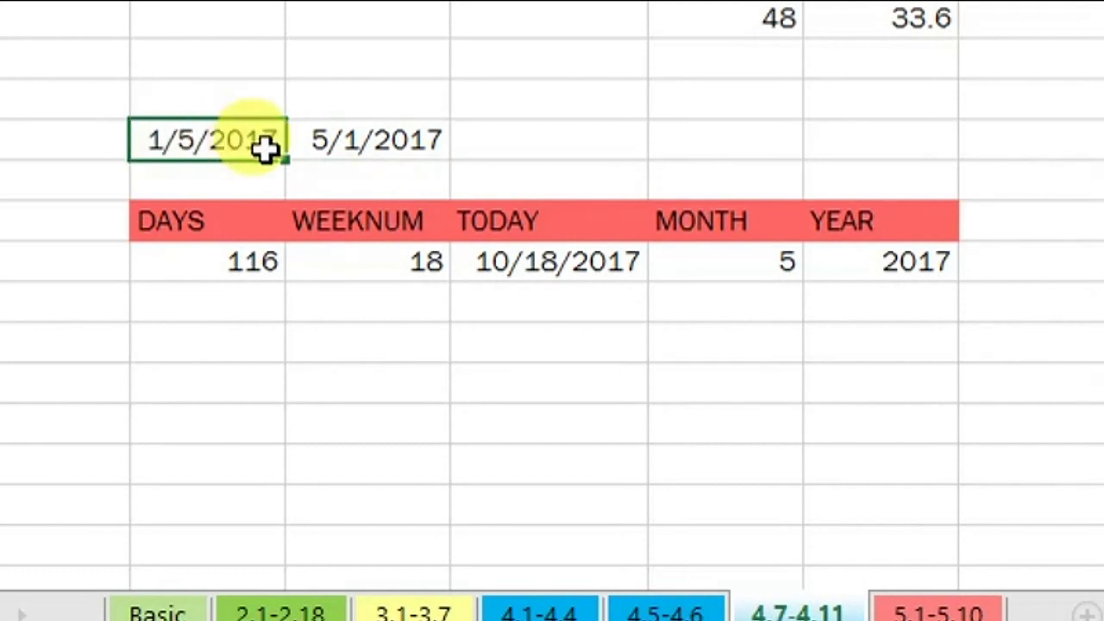
pyautogui.click(366, 141)
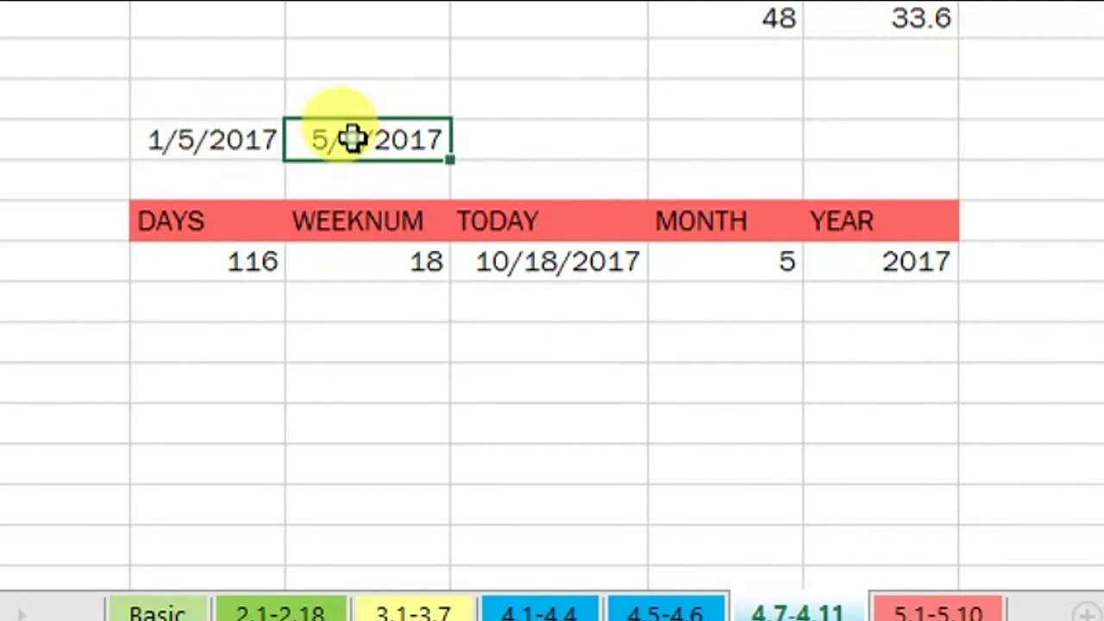
pyautogui.click(253, 258)
# Change the end date in cell C32 to 12/1/2017.
pyautogui.click(323, 150)
pyautogui.press('F2')
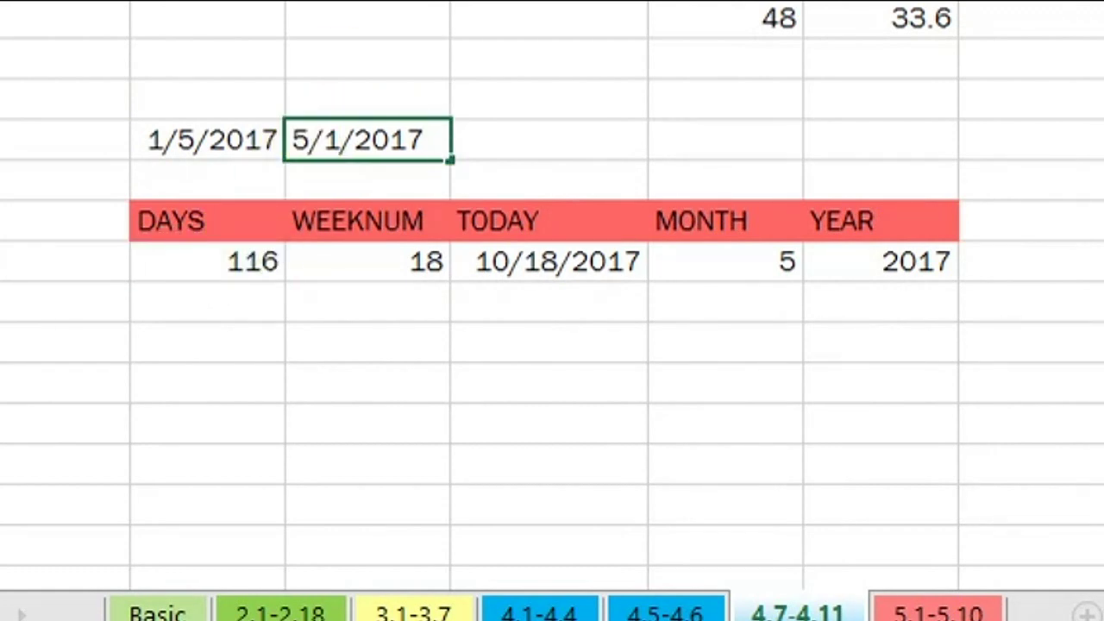
pyautogui.write('2')
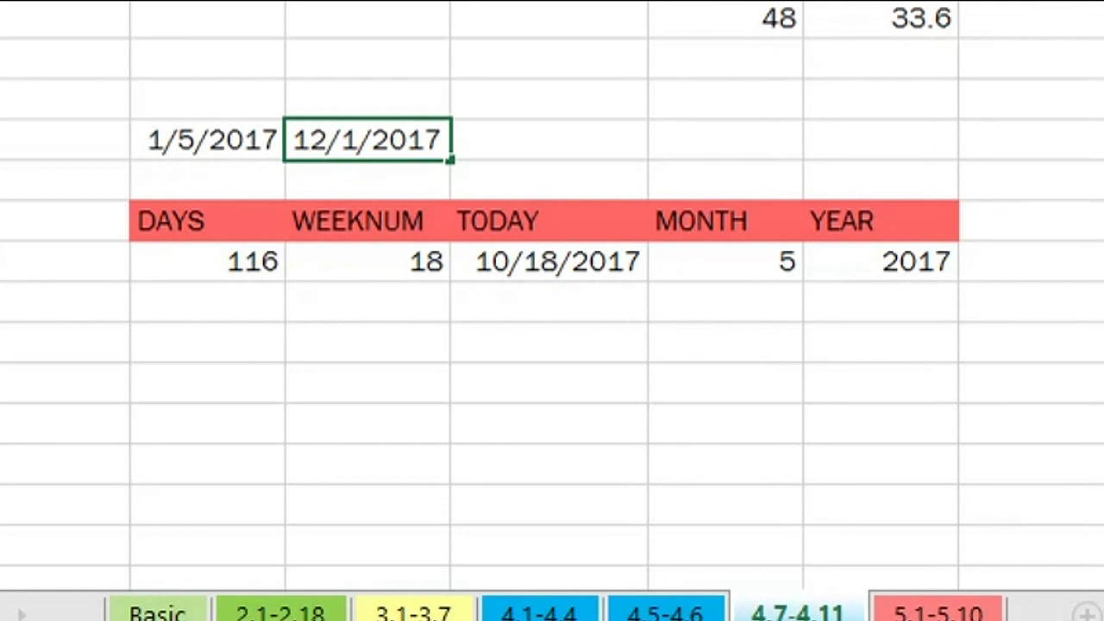
pyautogui.press('Return')
pyautogui.click(280, 274)
# Set the end date in C32 to 12/31/2017 and widen its column to fit the date.
pyautogui.click(346, 168)
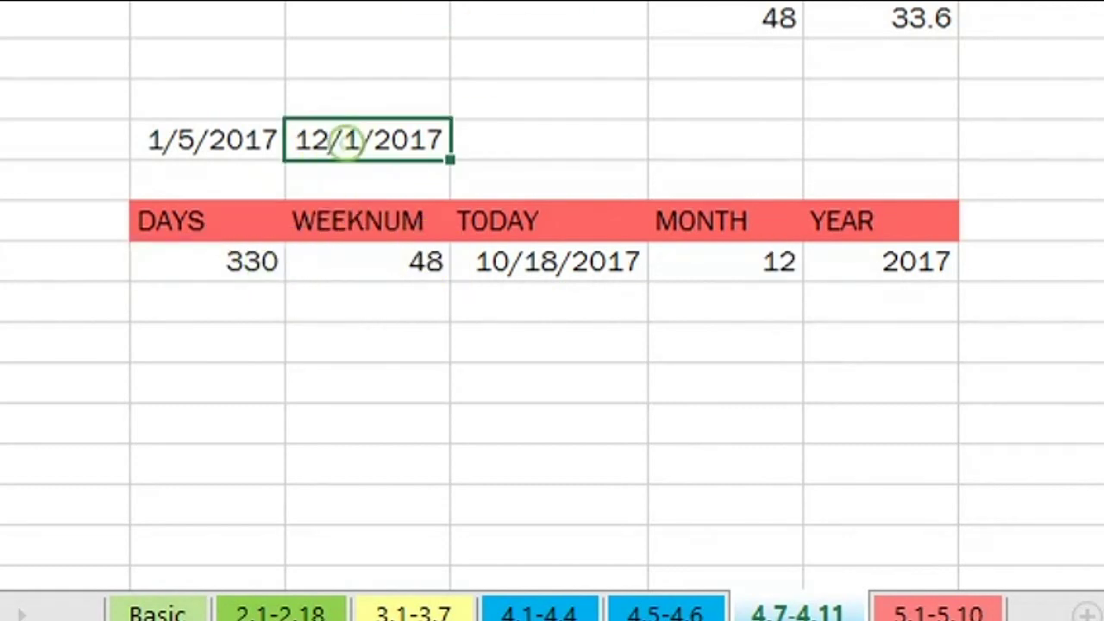
pyautogui.press('BackSpace')
pyautogui.write('31')
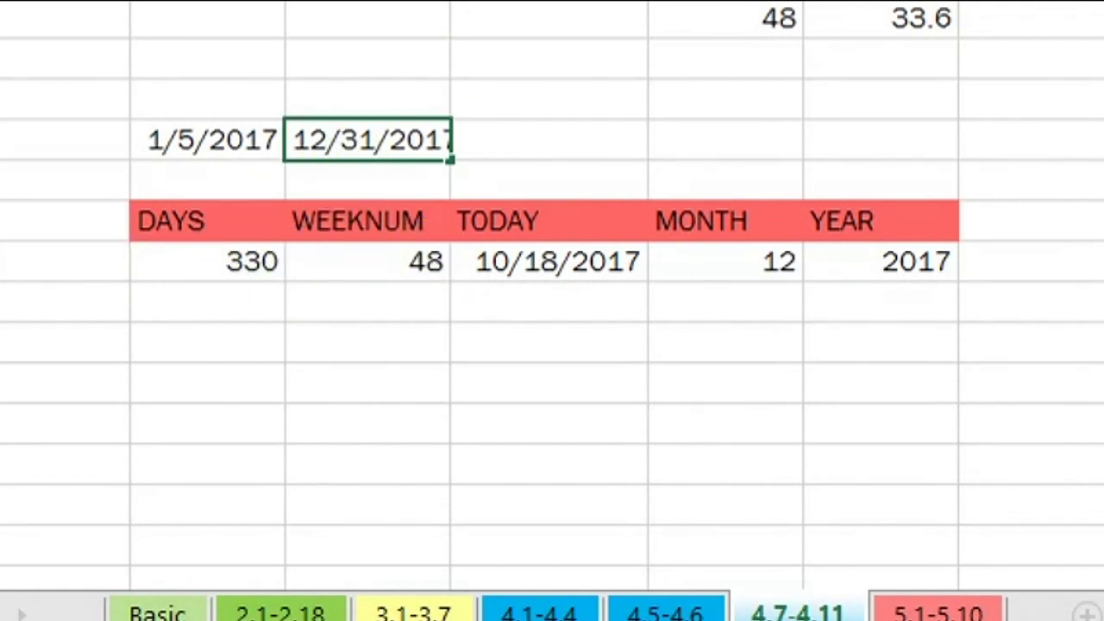
pyautogui.press('Return')
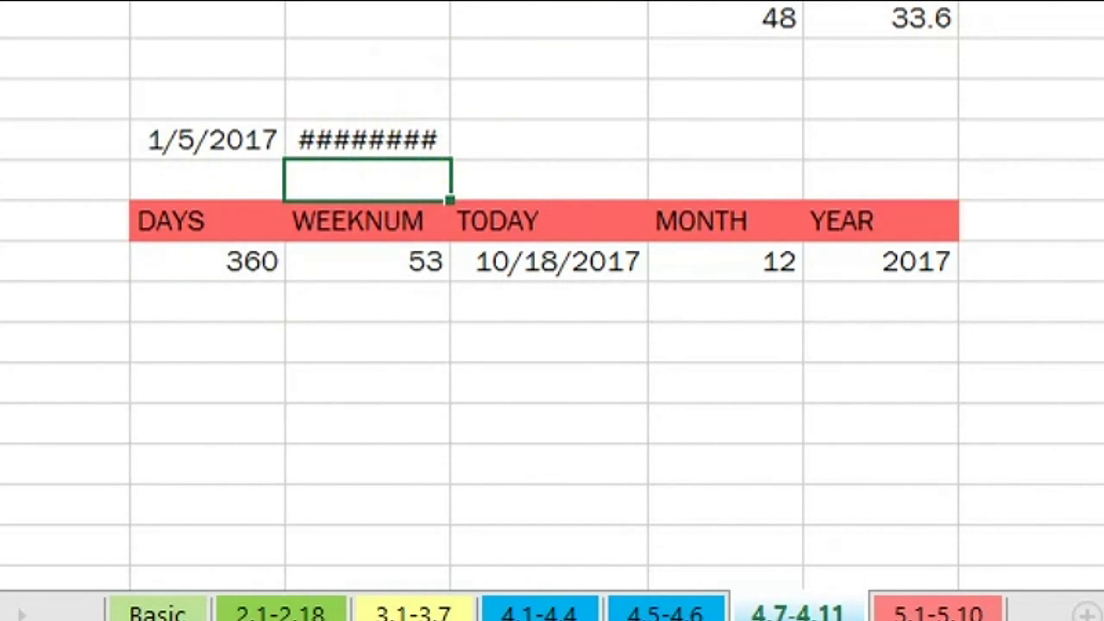
pyautogui.doubleClick(450, 1)
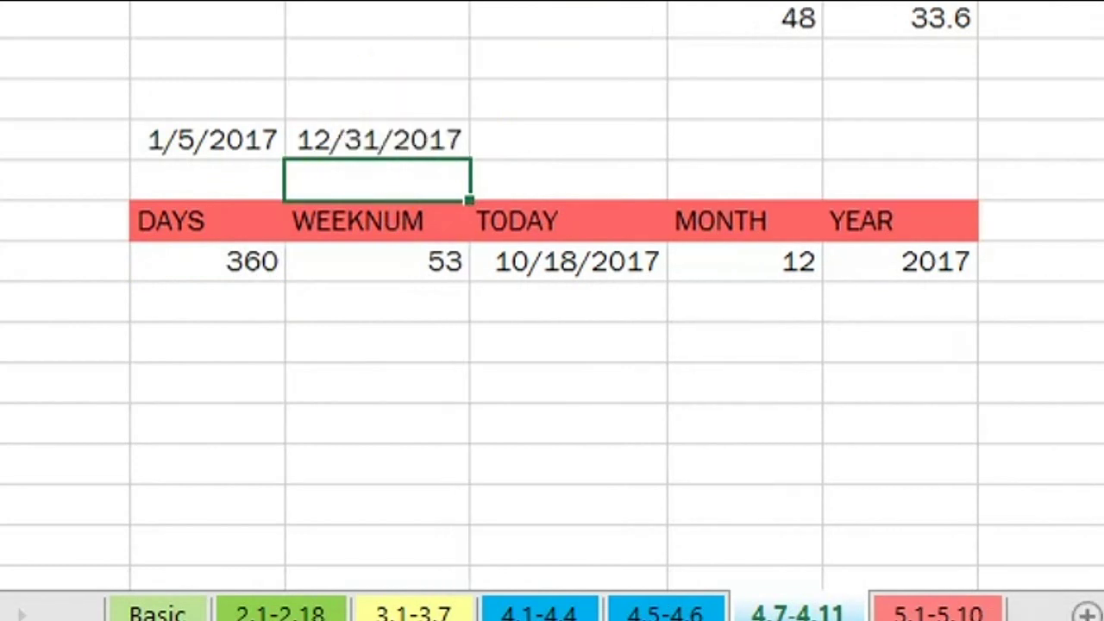
# Inspect the end_date and start_date arguments of the formula under the DAYS header, leaving the formula as it is.
pyautogui.click(259, 270)
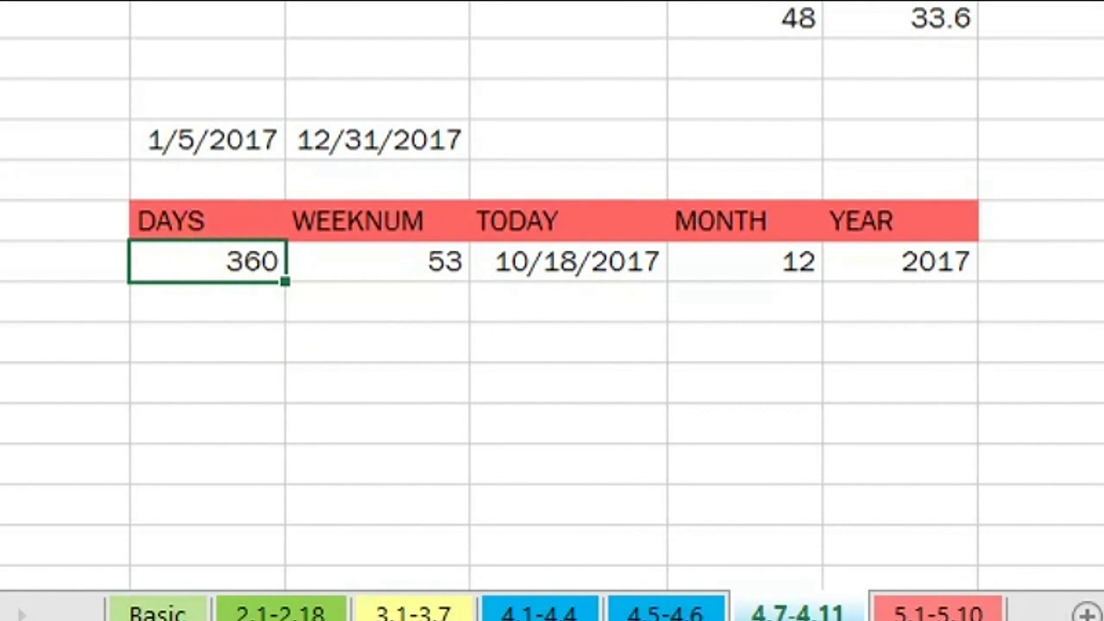
pyautogui.press('F2')
pyautogui.click(239, 253)
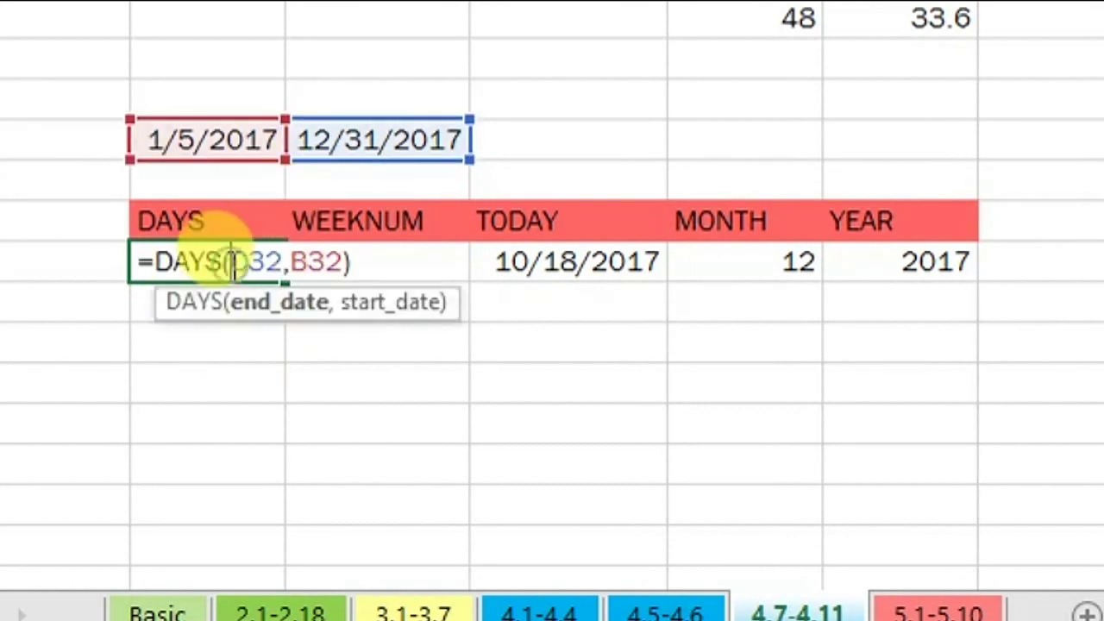
pyautogui.click(252, 302)
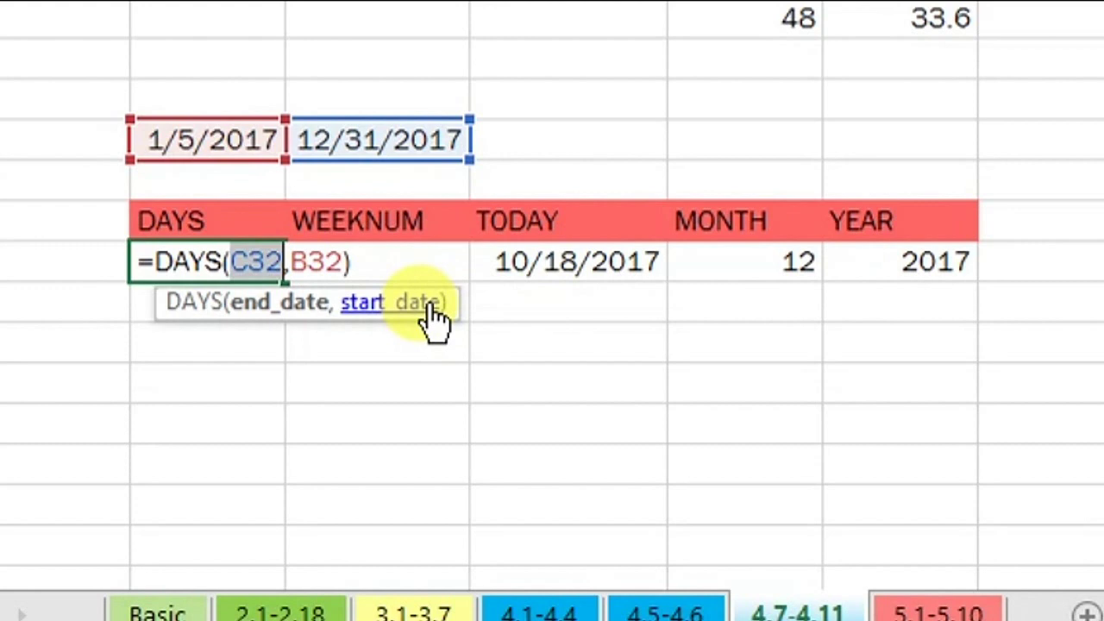
pyautogui.press('Return')
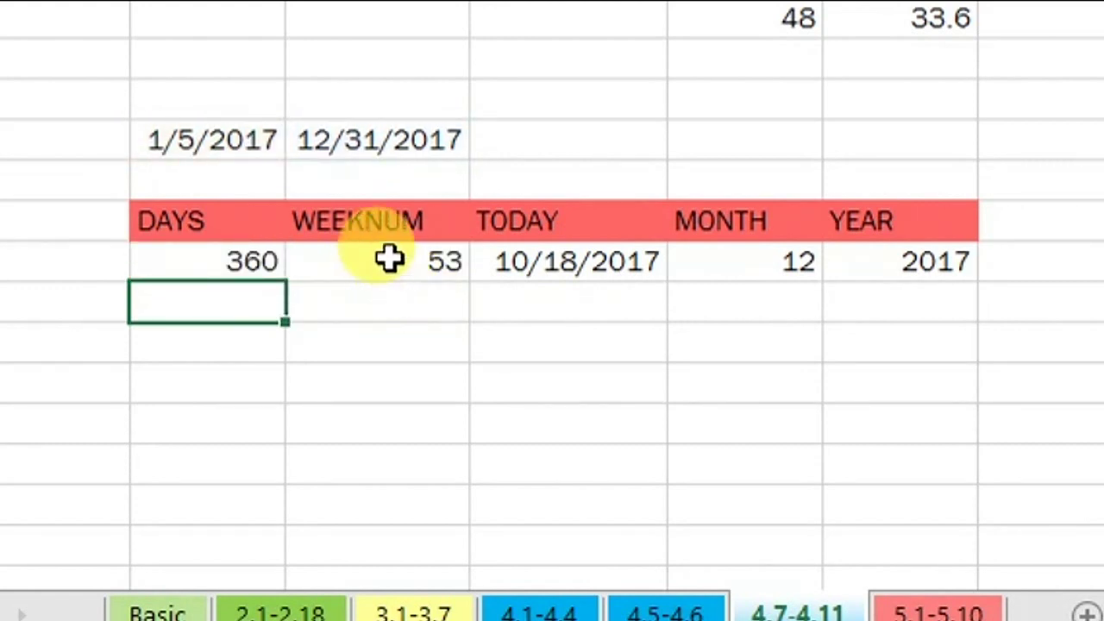
# Replace the entry under the WEEKNUM header with =WEEKNUM(B32) to get the week number of the start date.
pyautogui.click(389, 259)
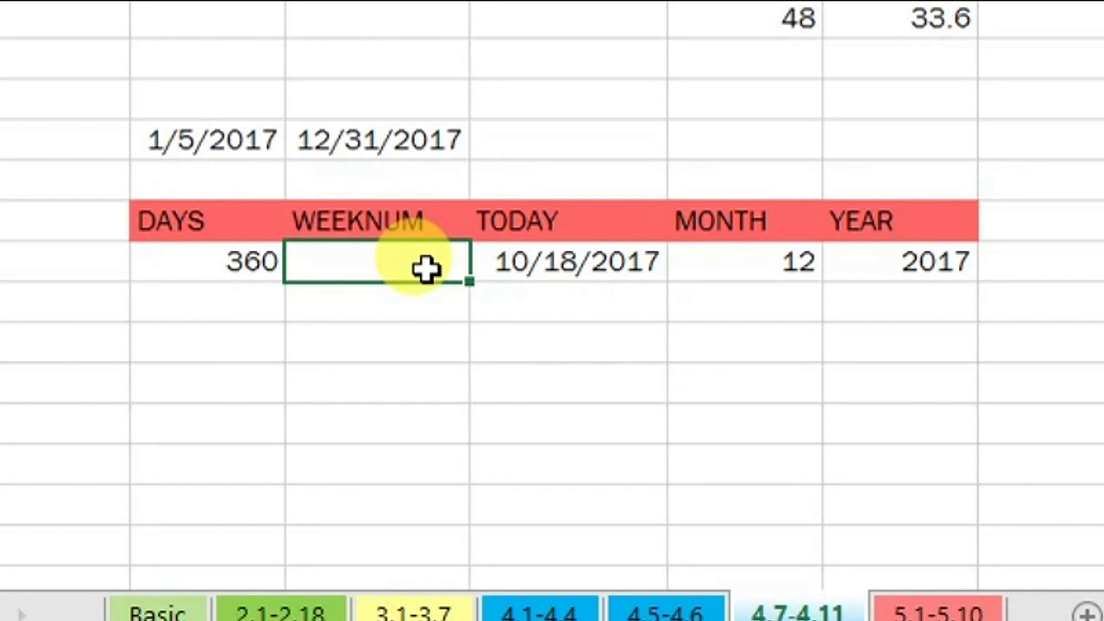
pyautogui.write('=')
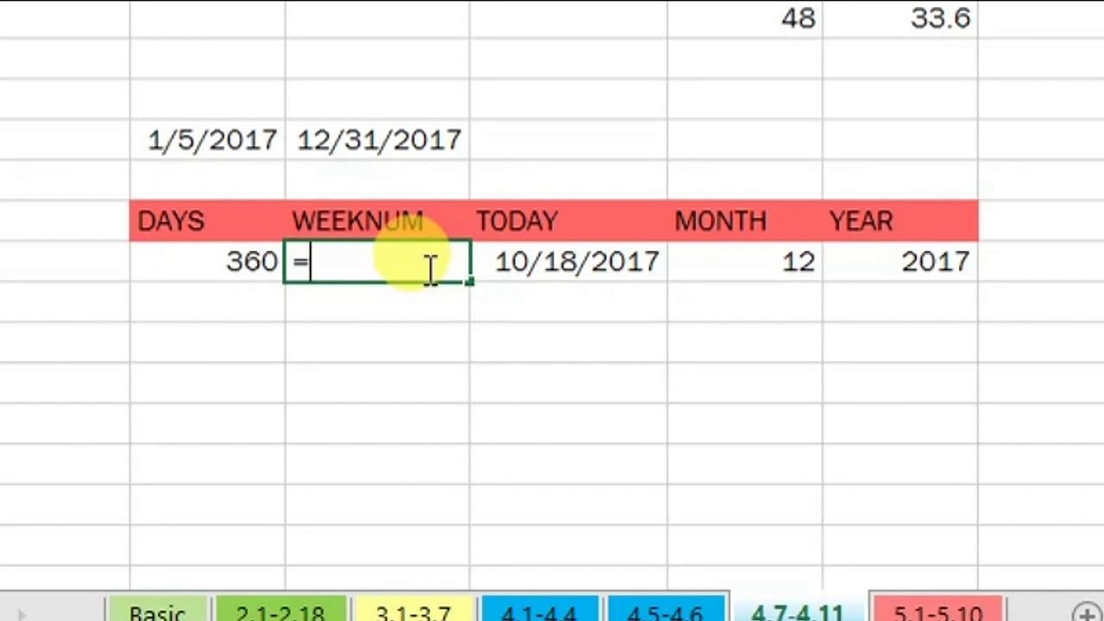
pyautogui.write('WEEKNUM(')
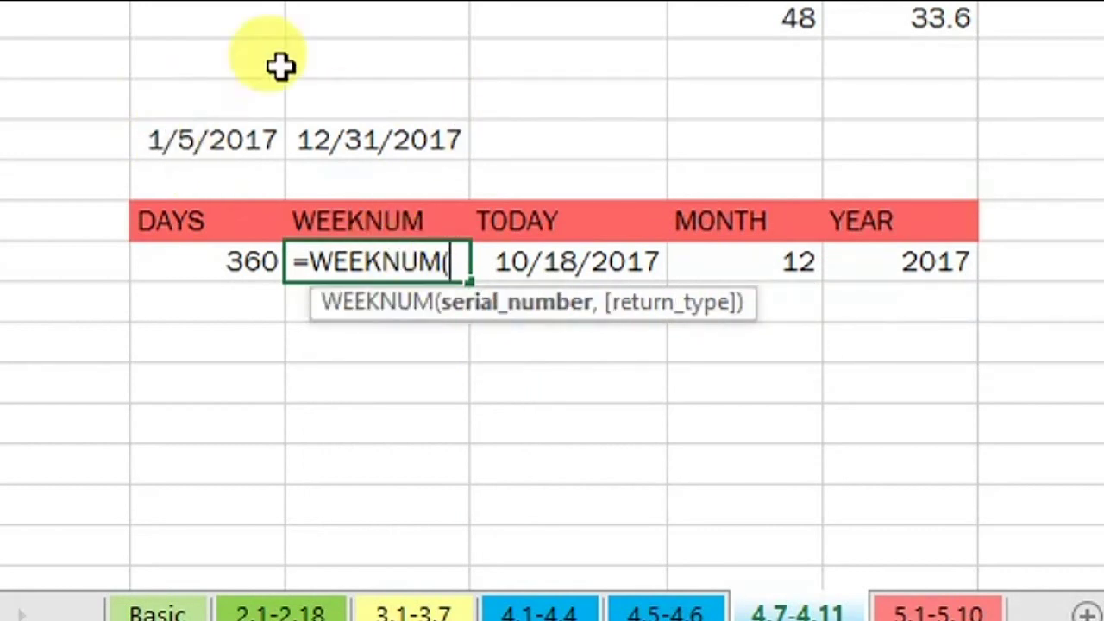
pyautogui.click(216, 139)
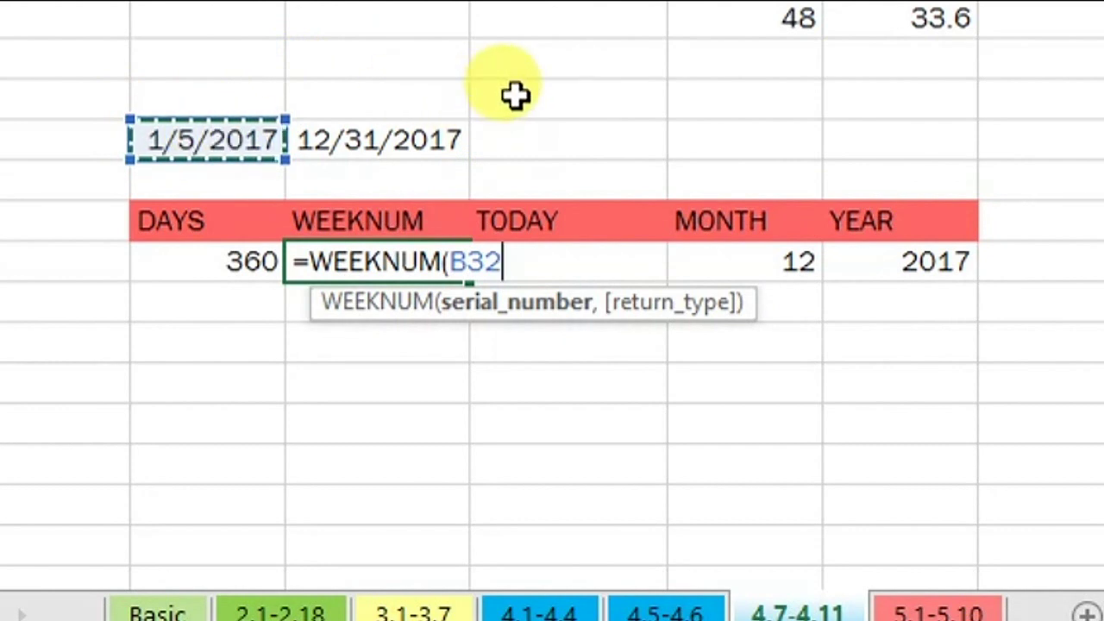
pyautogui.write(')')
pyautogui.press('Return')
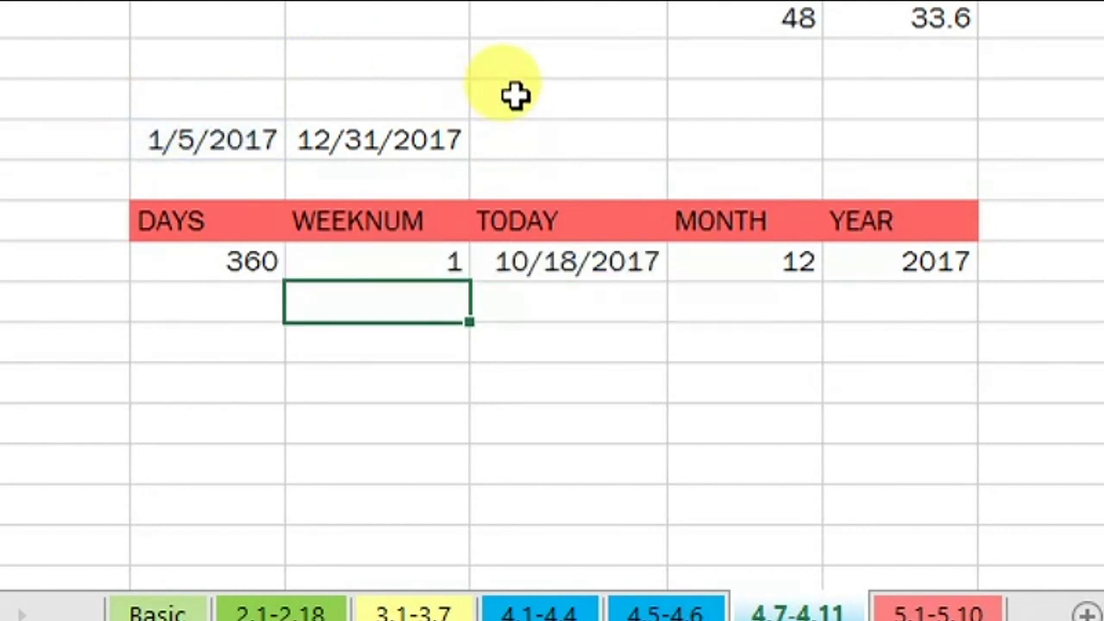
pyautogui.click(426, 257)
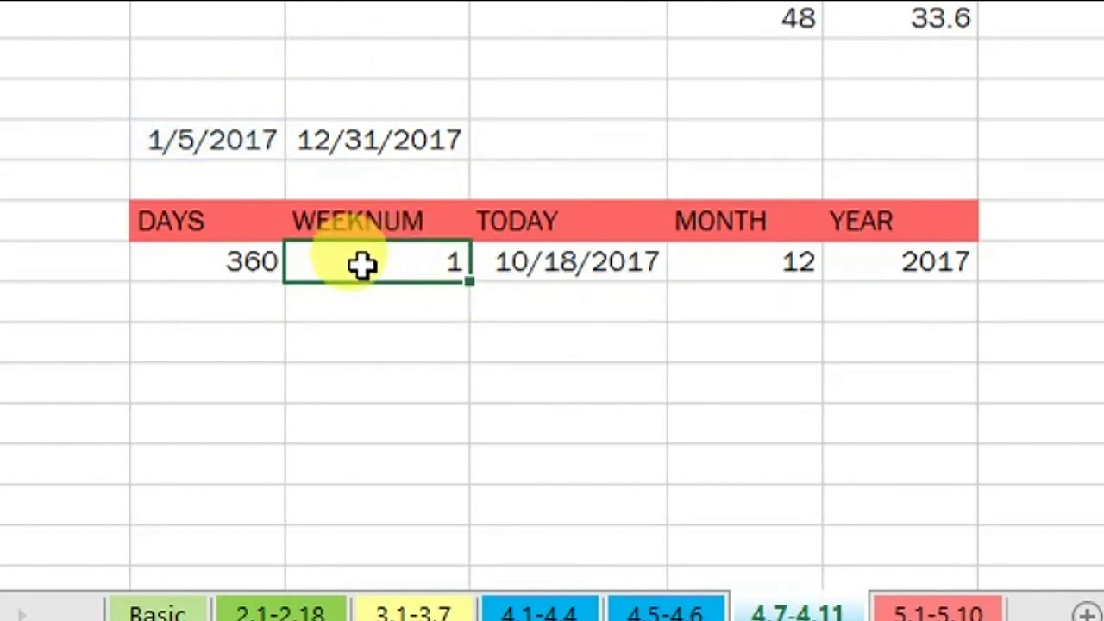
# Change the start date in cell B32 to 3/5/2017.
pyautogui.click(225, 148)
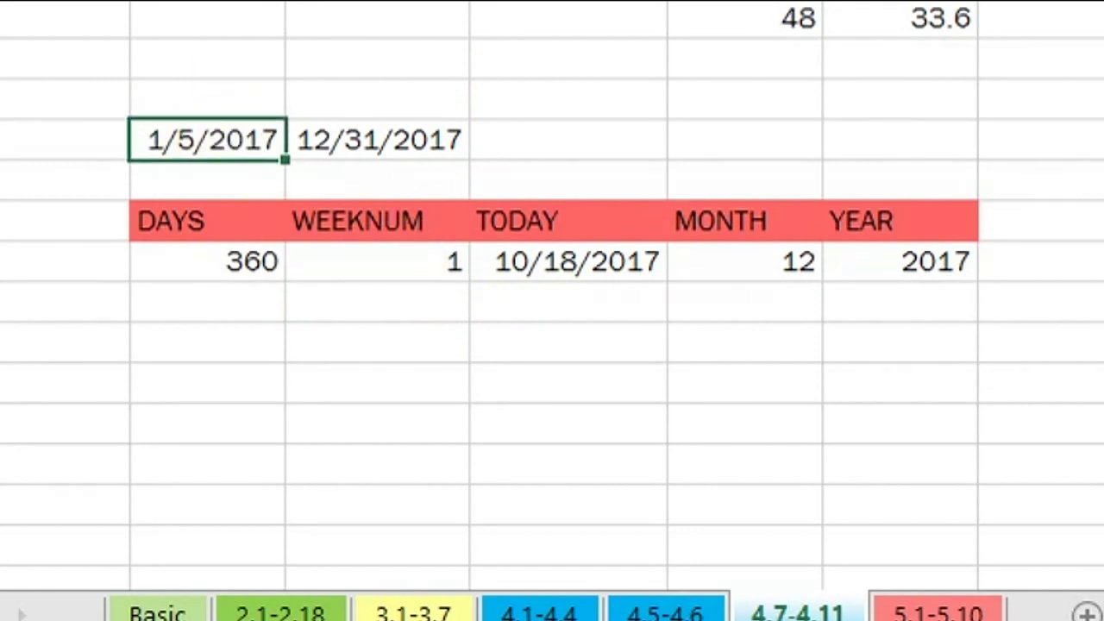
pyautogui.press('F2')
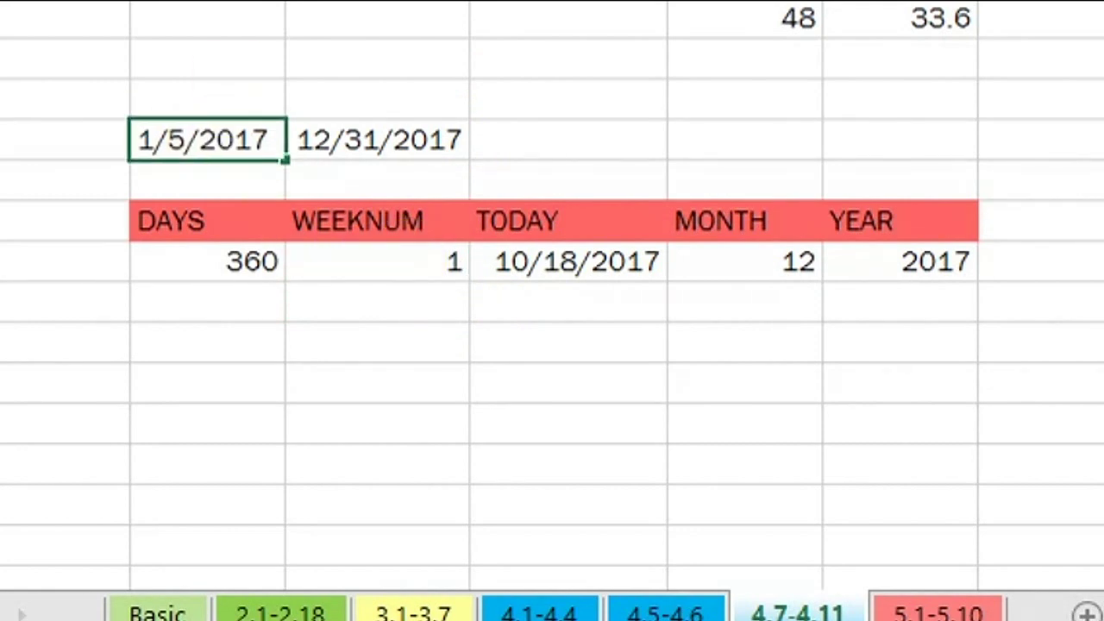
pyautogui.press('Return')
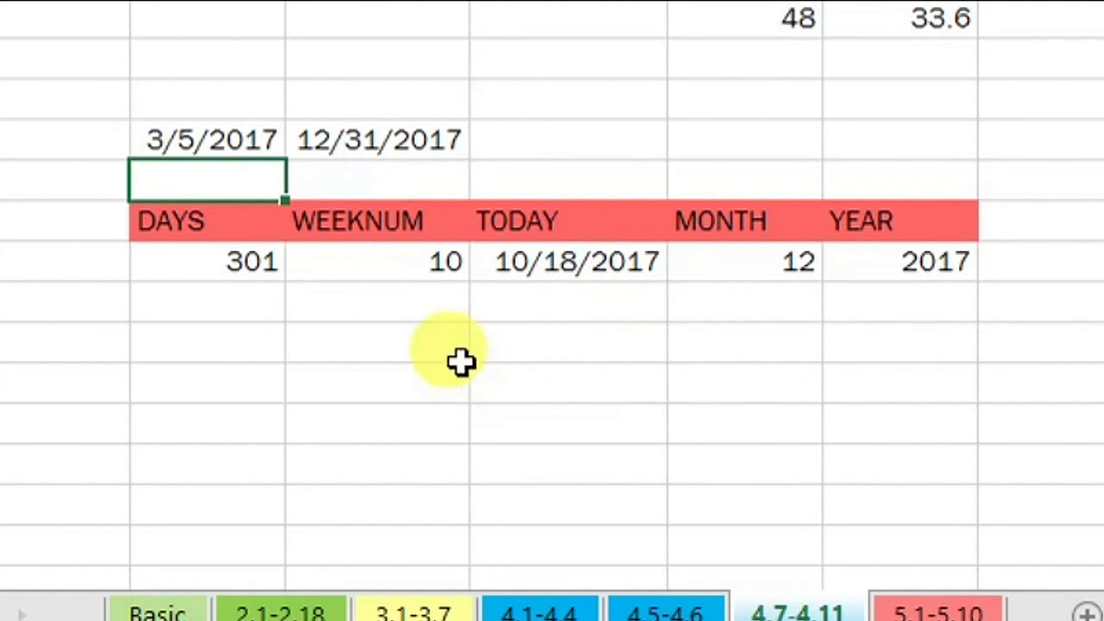
pyautogui.click(410, 271)
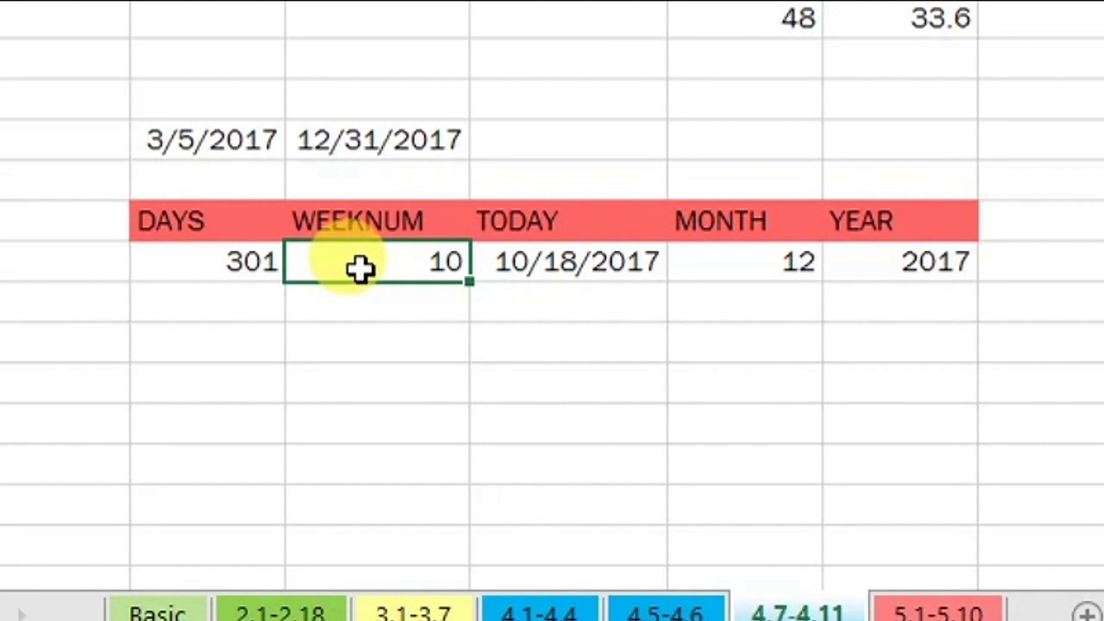
# Replace the entry under the TODAY header with =TODAY() to return the current date.
pyautogui.click(535, 271)
pyautogui.press('Delete')
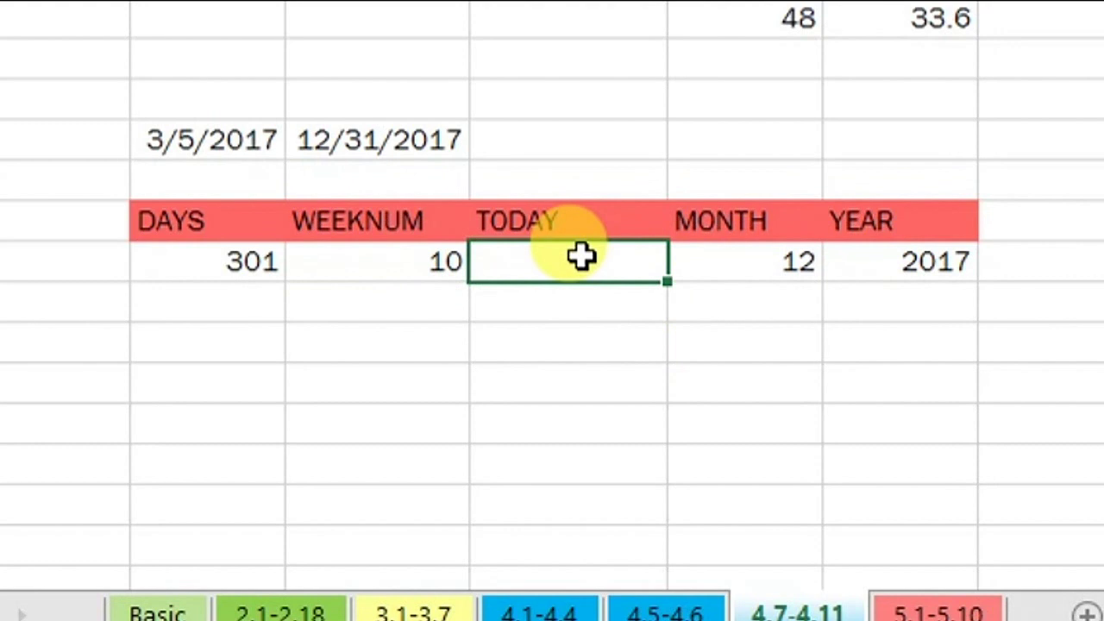
pyautogui.write('=')
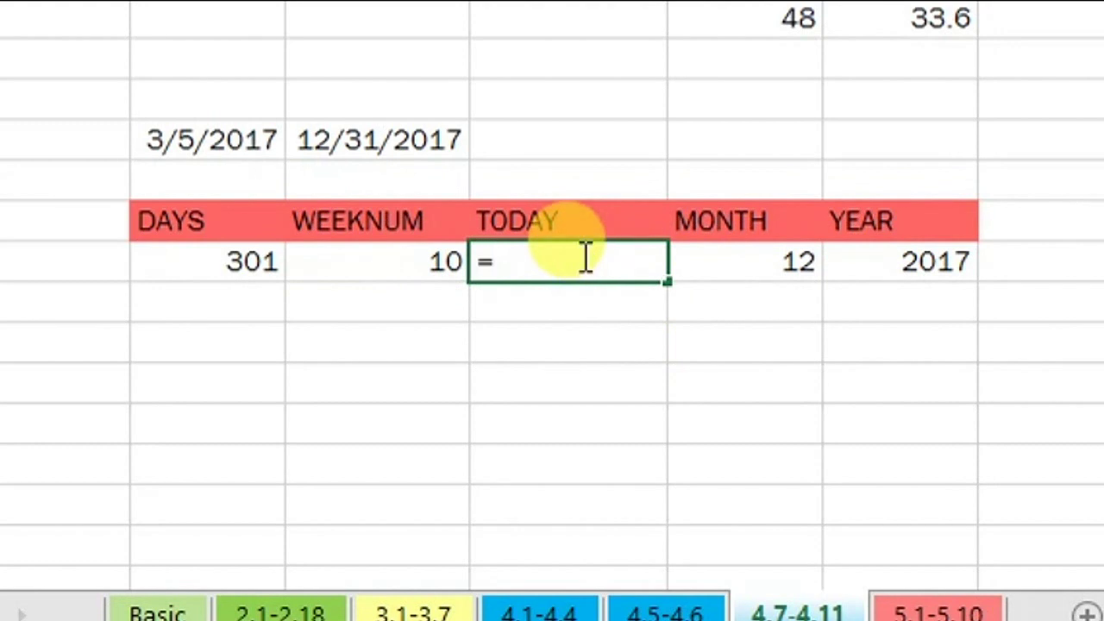
pyautogui.write('TODAY(')
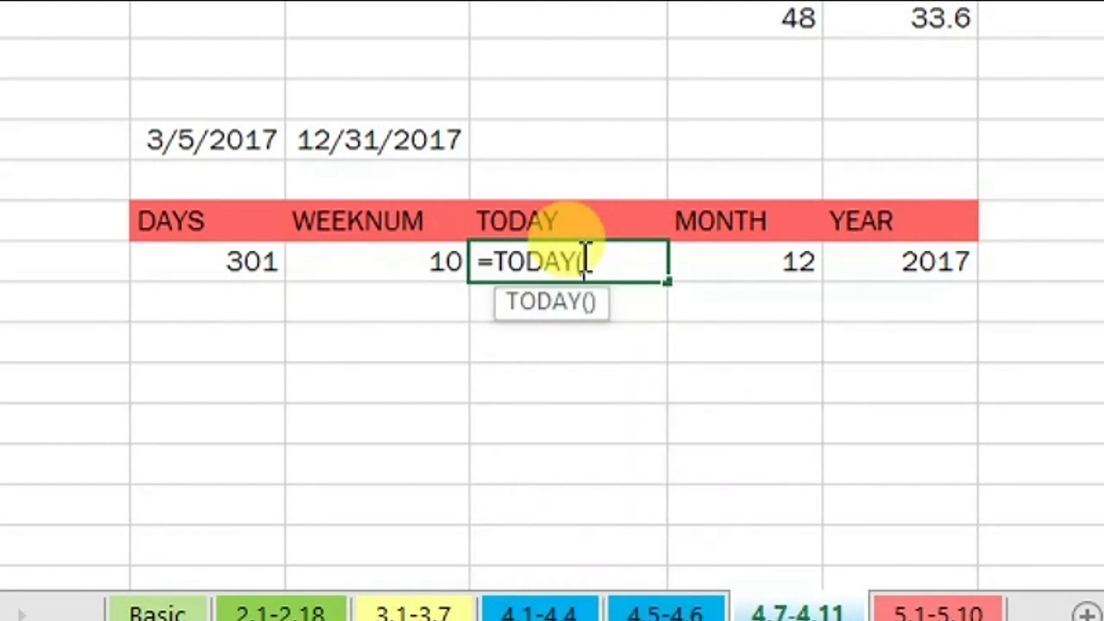
pyautogui.write(')')
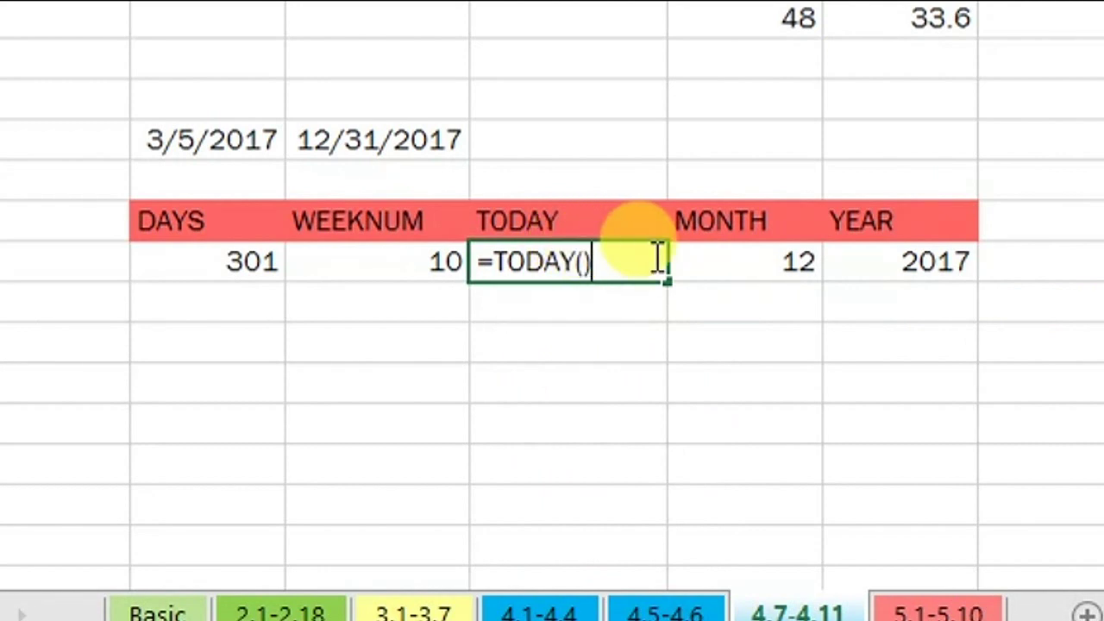
pyautogui.press('Return')
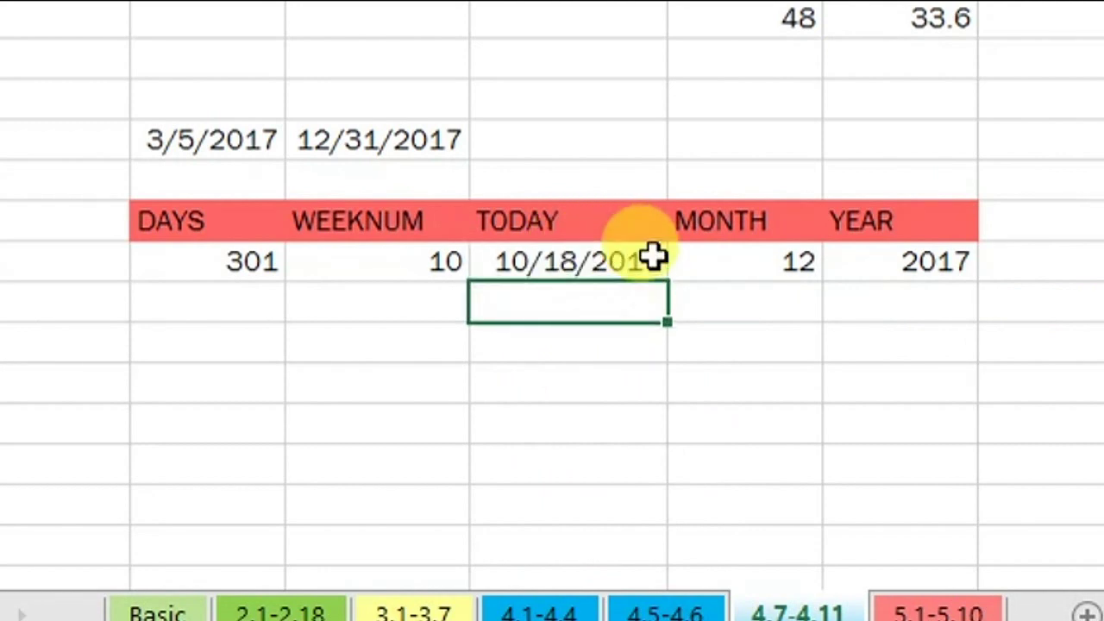
pyautogui.click(577, 267)
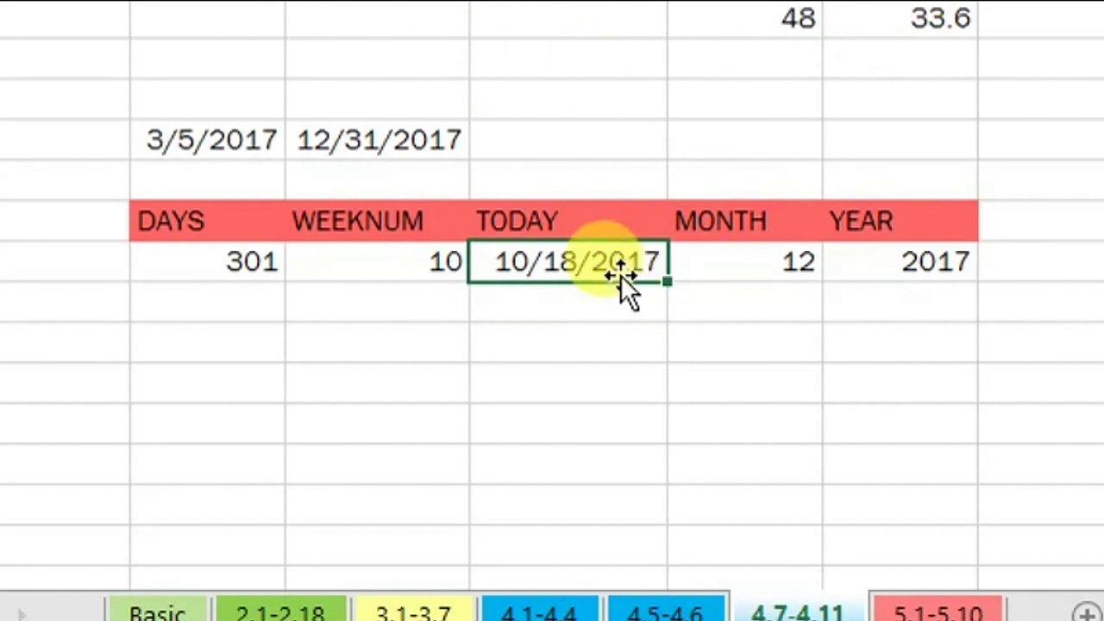
# Replace the entry under the MONTH header with =MONTH(C32) to extract the month number of the end date.
pyautogui.click(754, 276)
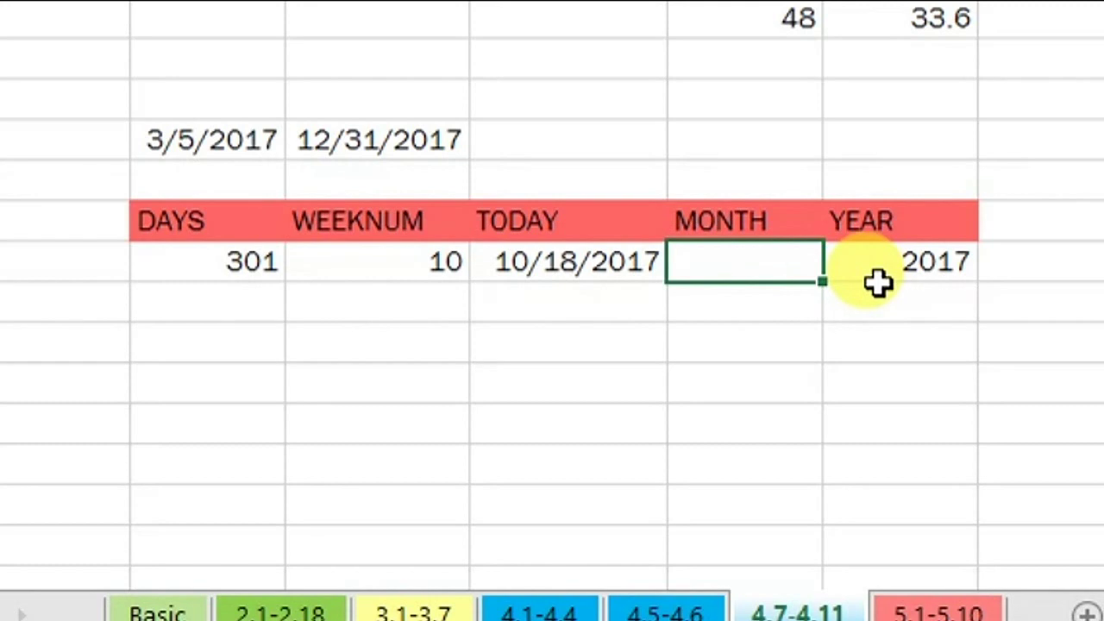
pyautogui.write('=MONTH(')
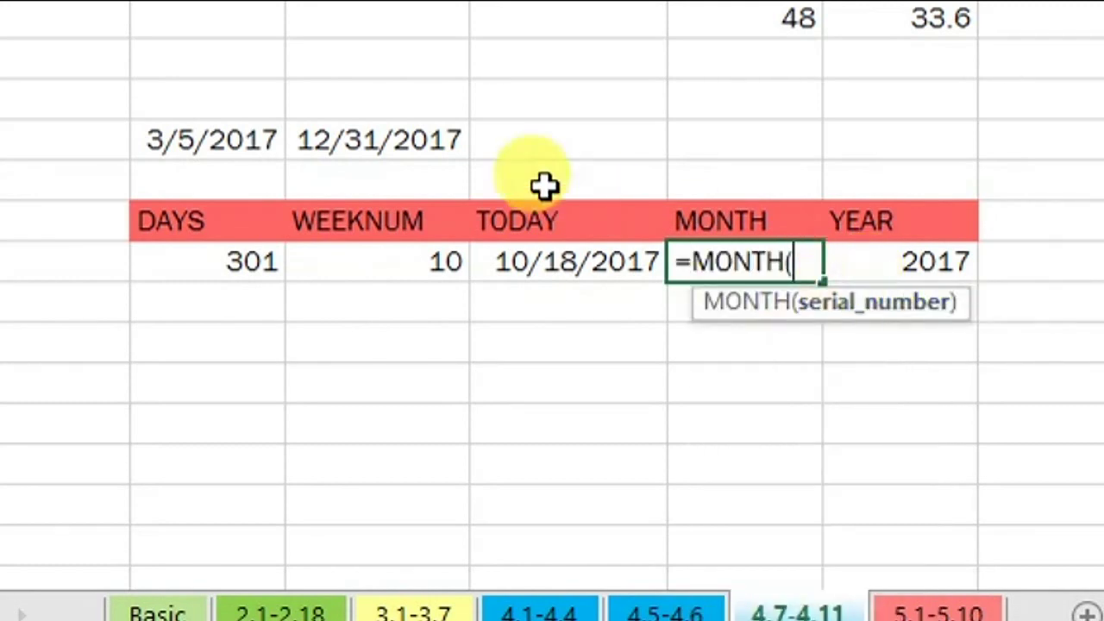
pyautogui.click(371, 138)
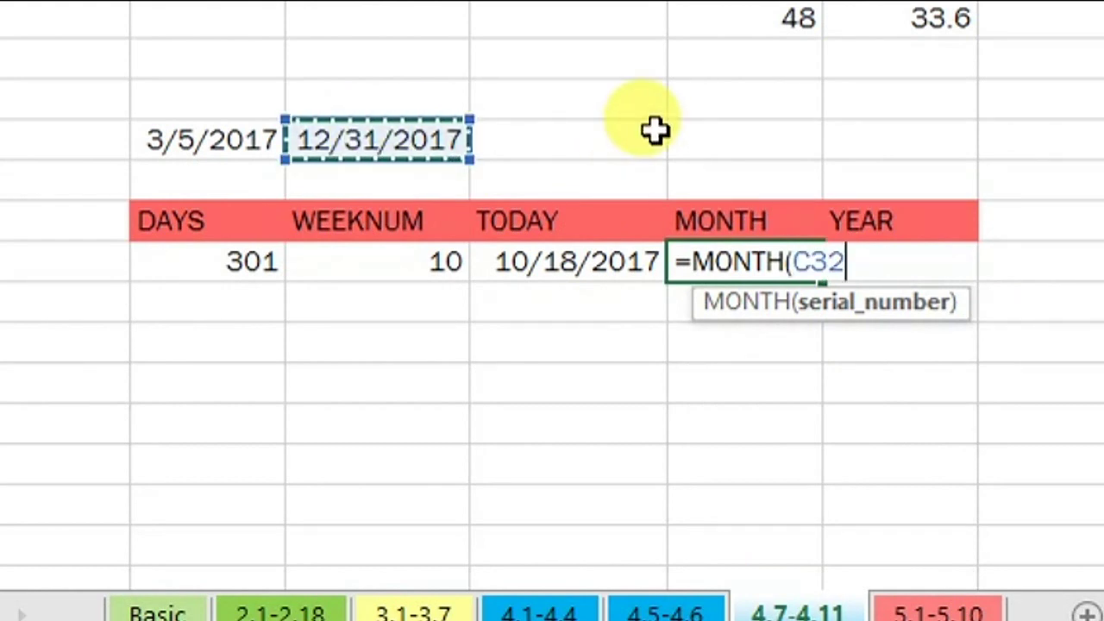
pyautogui.press('Return')
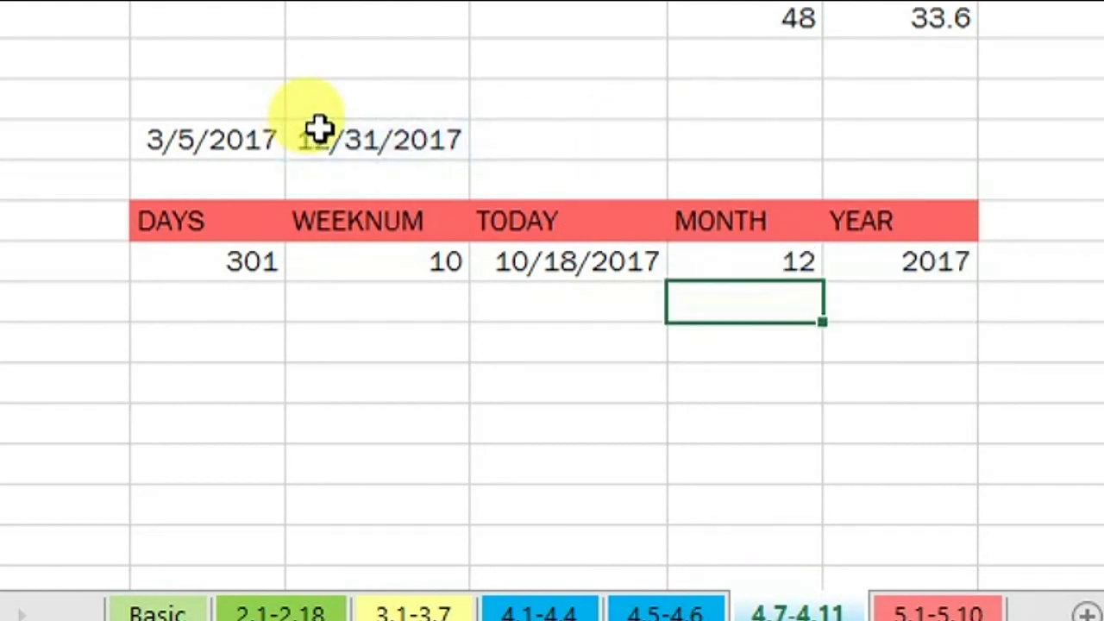
pyautogui.click(747, 251)
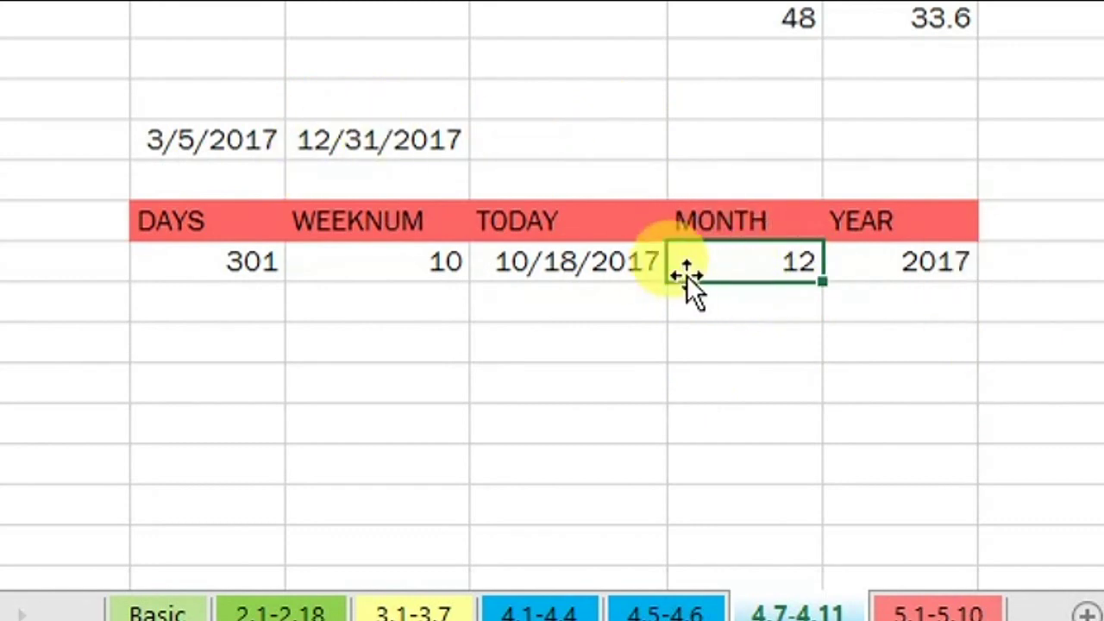
# Replace the entry under the YEAR header with =YEAR(C32) to extract the year of the end date.
pyautogui.click(912, 269)
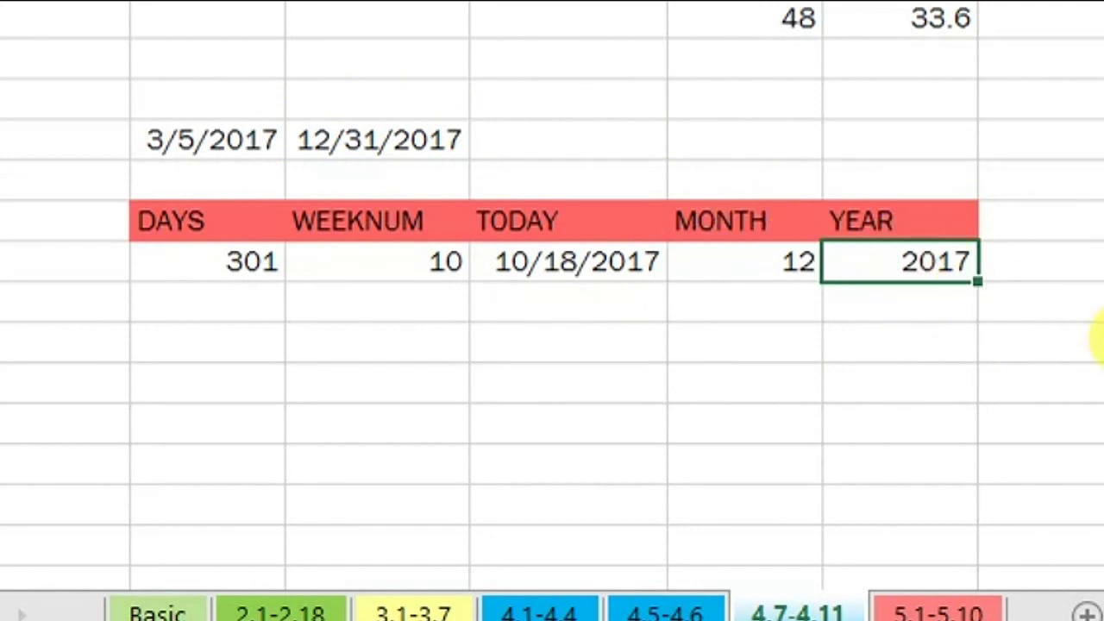
pyautogui.write('=YEAR(')
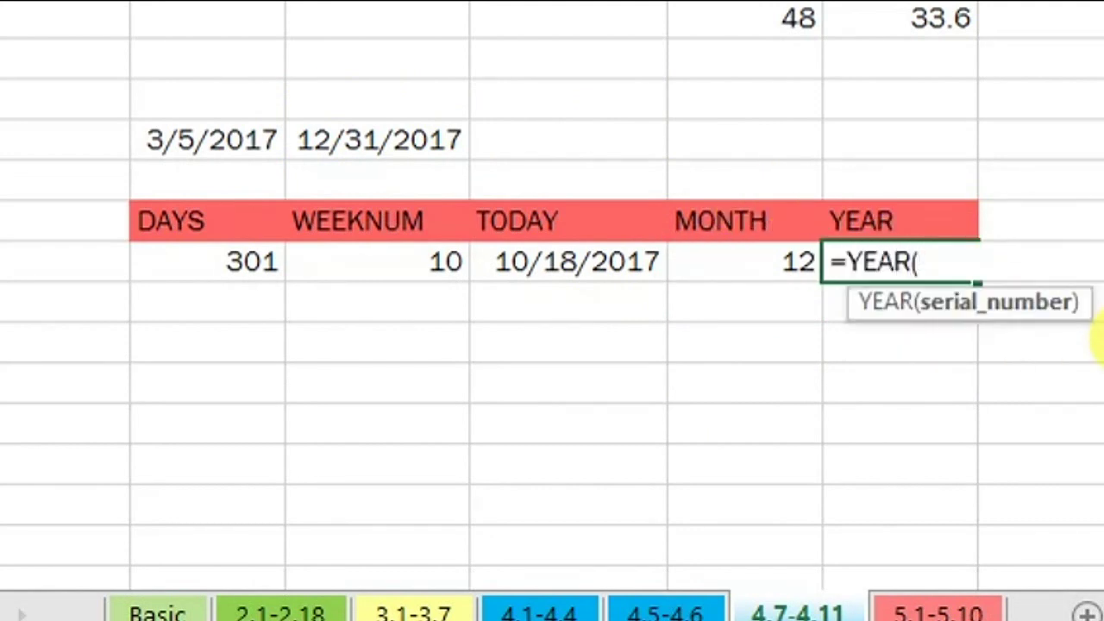
pyautogui.click(362, 138)
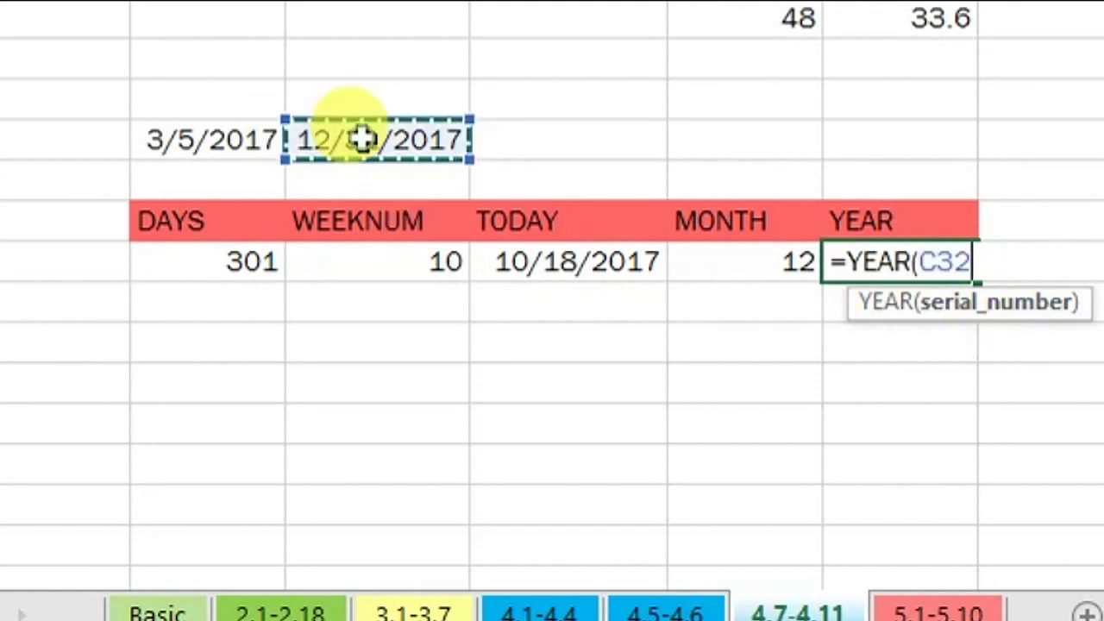
pyautogui.write(')')
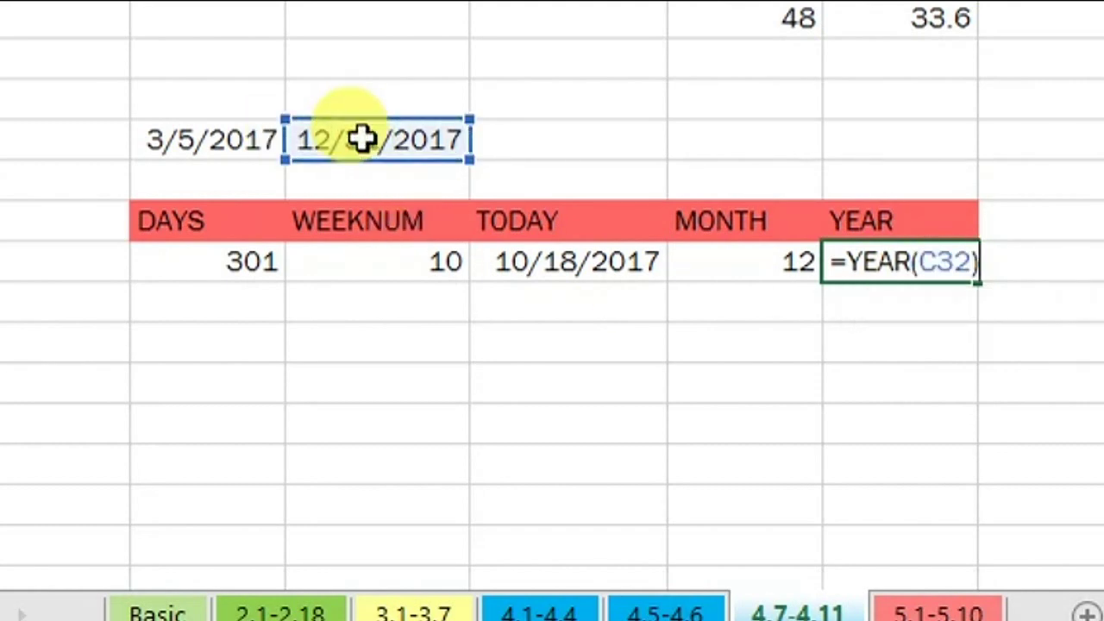
pyautogui.press('Return')
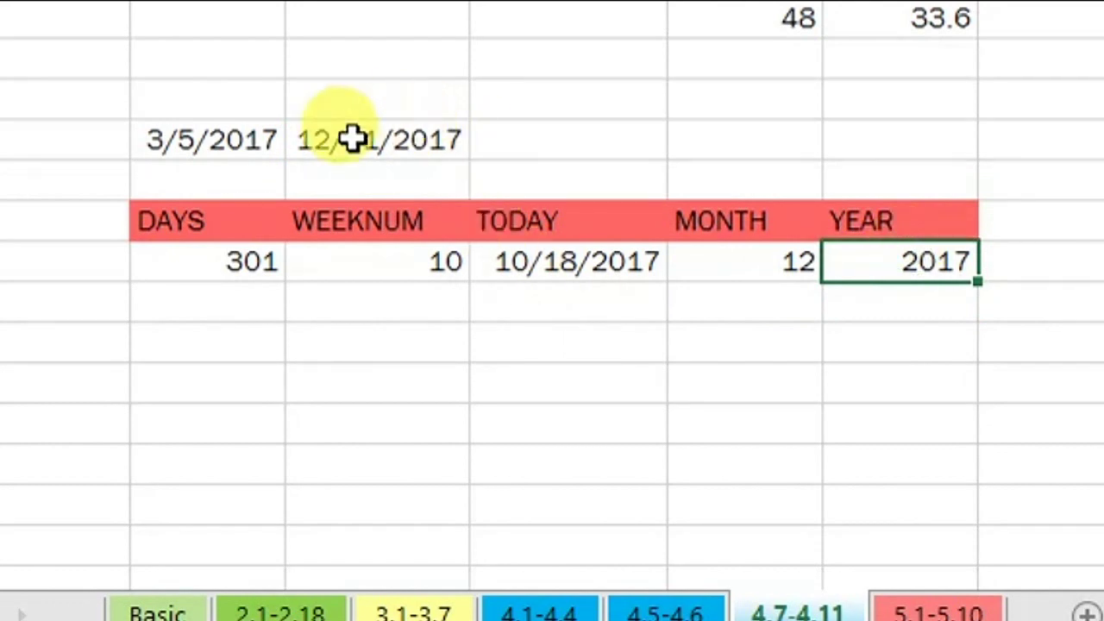